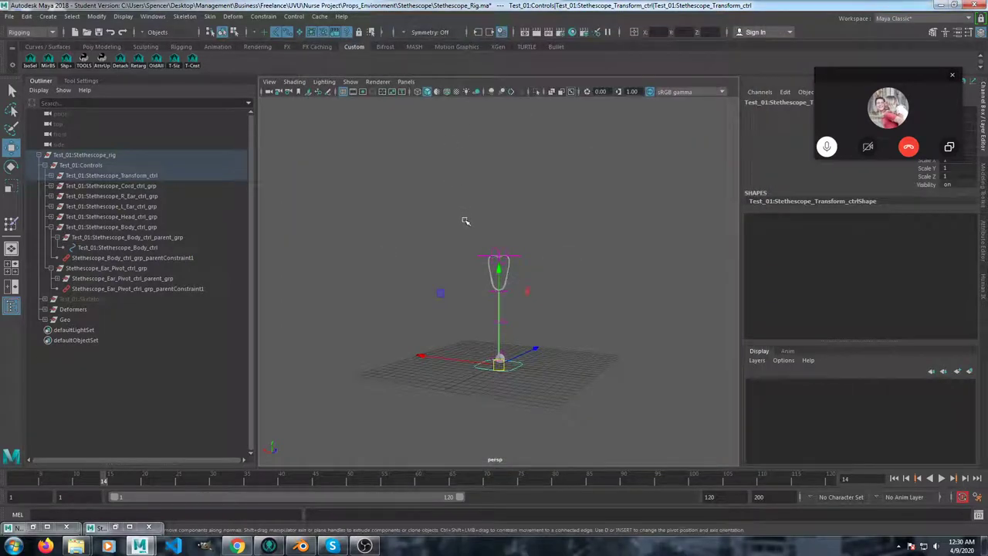
Step: Collapse the Test_01:Stethescope_rig hierarchy
{"action": "mouse_move", "coordinate": [464, 281]}
{"action": "left_mouse_down", "text": "alt"}
{"action": "mouse_move", "coordinate": [438, 288]}
{"action": "mouse_move", "coordinate": [451, 286]}
{"action": "left_mouse_up", "text": "alt"}
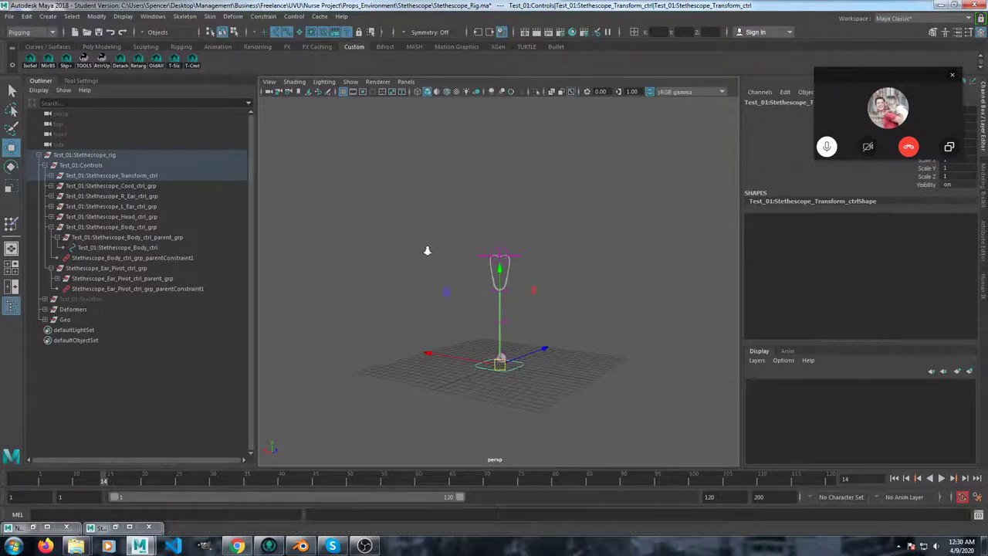
{"action": "right_click_drag", "start_coordinate": [427, 251], "coordinate": [554, 333], "text": "alt"}
{"action": "middle_click_drag", "start_coordinate": [523, 345], "coordinate": [516, 285], "text": "alt"}
{"action": "mouse_move", "coordinate": [452, 298]}
{"action": "left_mouse_down", "text": "alt"}
{"action": "mouse_move", "coordinate": [633, 307]}
{"action": "mouse_move", "coordinate": [580, 371]}
{"action": "mouse_move", "coordinate": [474, 288]}
{"action": "mouse_move", "coordinate": [452, 302]}
{"action": "mouse_move", "coordinate": [458, 287]}
{"action": "left_mouse_up", "text": "alt"}
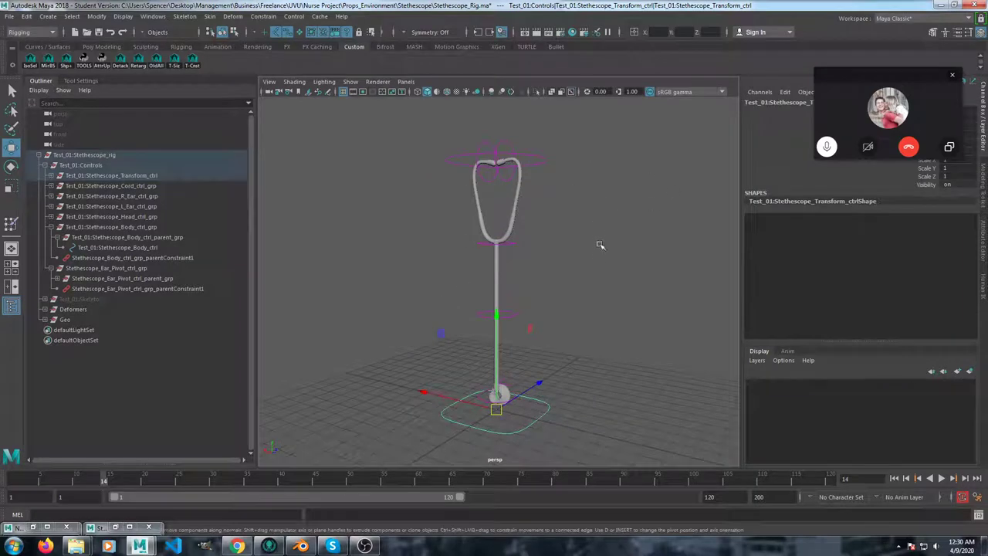
{"action": "left_click_drag", "start_coordinate": [599, 256], "coordinate": [575, 274], "text": "alt"}
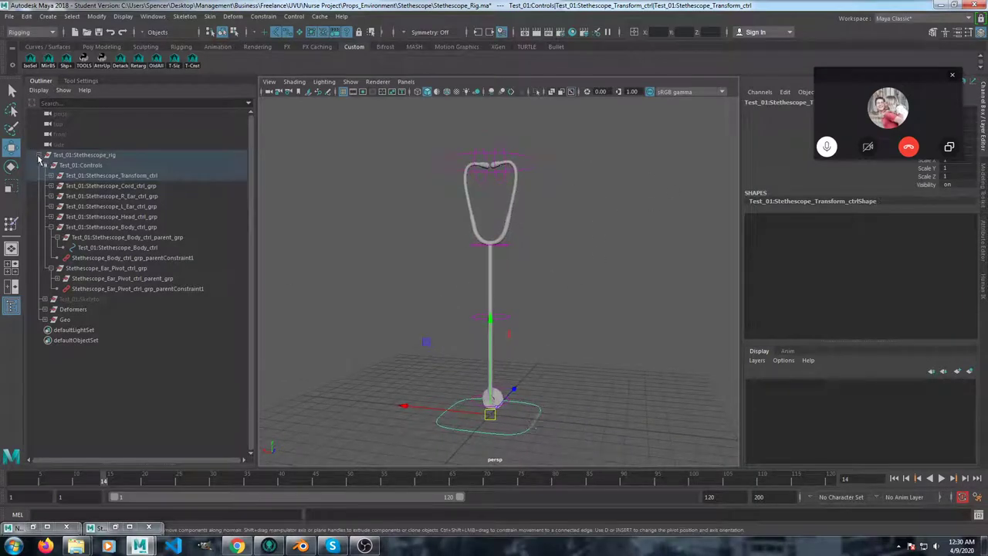
{"action": "left_click", "coordinate": [39, 155]}
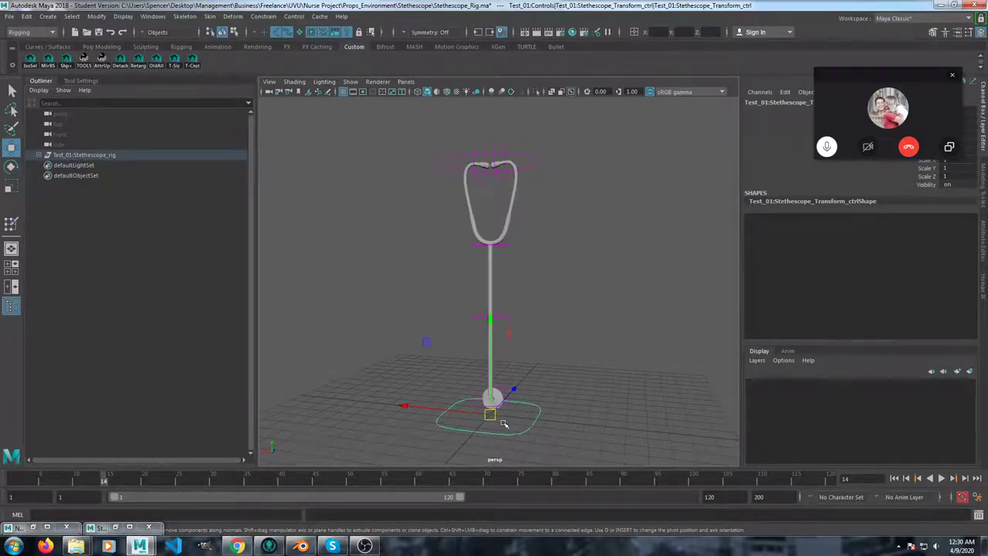
Step: Examine the full stethoscope rig and its control curves, from the base up to the earpieces
{"action": "left_click_drag", "start_coordinate": [492, 417], "coordinate": [445, 369]}
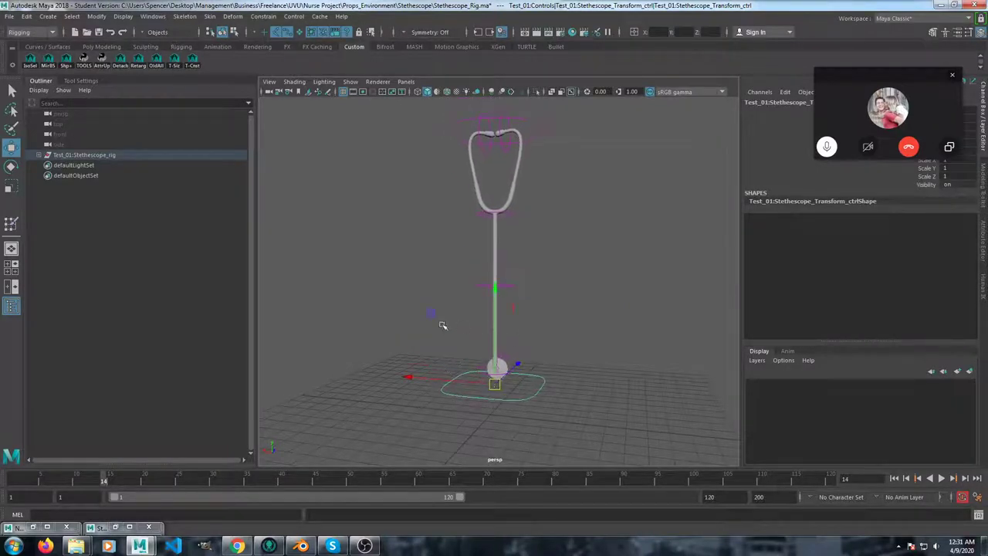
{"action": "left_click_drag", "start_coordinate": [427, 332], "coordinate": [489, 297], "text": "alt"}
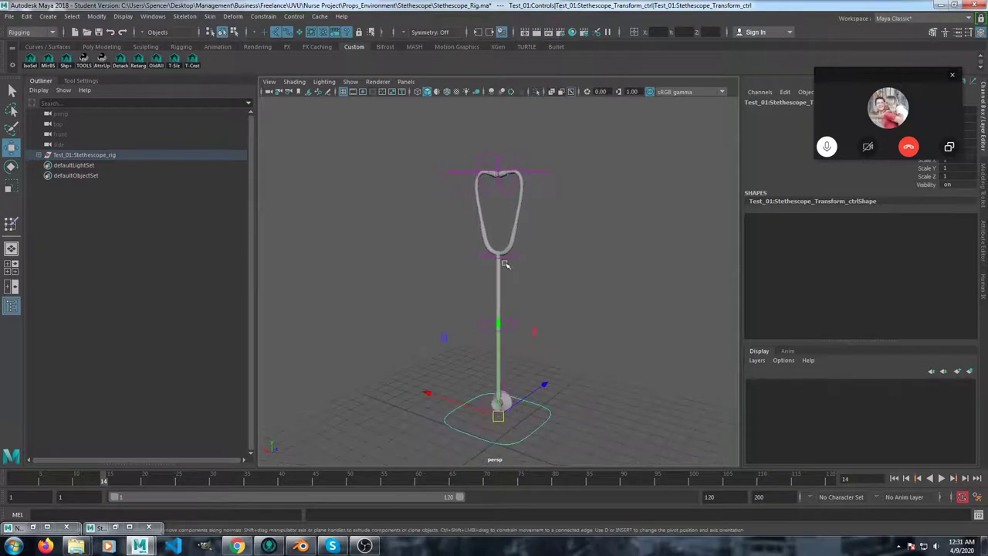
{"action": "scroll", "coordinate": [504, 294], "scroll_direction": "up", "scroll_amount": 3}
{"action": "left_click", "coordinate": [564, 263]}
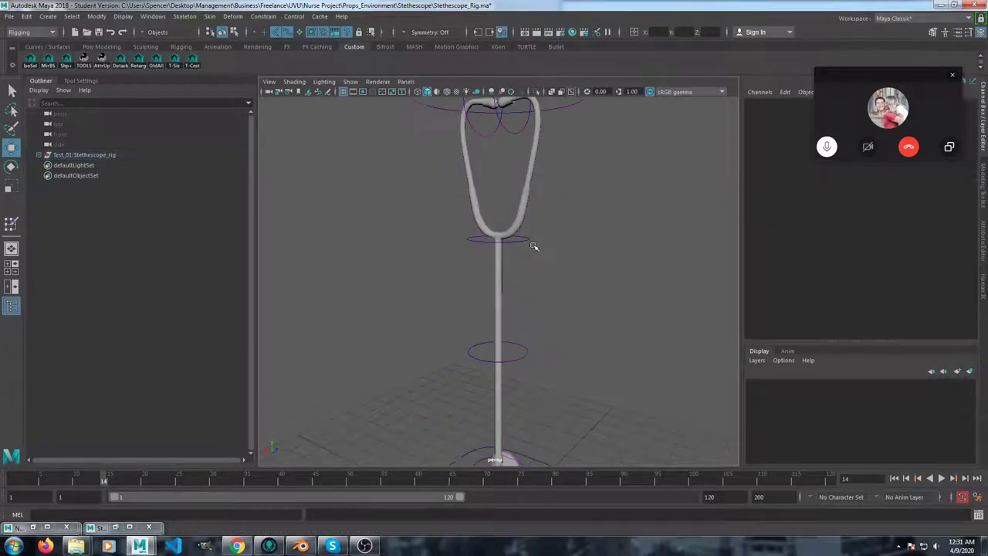
{"action": "scroll", "coordinate": [552, 206], "scroll_direction": "up", "scroll_amount": 1}
{"action": "middle_click_drag", "start_coordinate": [554, 207], "coordinate": [520, 324], "text": "alt"}
{"action": "scroll", "coordinate": [521, 317], "scroll_direction": "down", "scroll_amount": 6}
{"action": "mouse_move", "coordinate": [528, 334]}
{"action": "left_mouse_down", "text": "alt"}
{"action": "mouse_move", "coordinate": [495, 339]}
{"action": "mouse_move", "coordinate": [525, 337]}
{"action": "left_mouse_up", "text": "alt"}
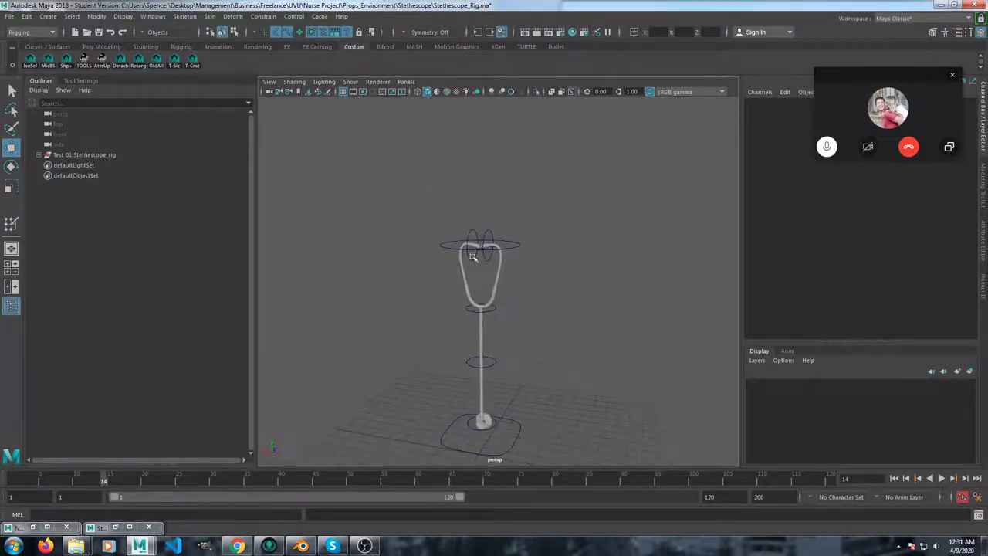
{"action": "scroll", "coordinate": [440, 195], "scroll_direction": "up", "scroll_amount": 3}
Step: Reveal Stethescope_Ear_Pivot_ctrl in the rig hierarchy and select its parent group, Stethescope_Ear_Pivot_ctrl_parent_grp
{"action": "left_click", "coordinate": [481, 197]}
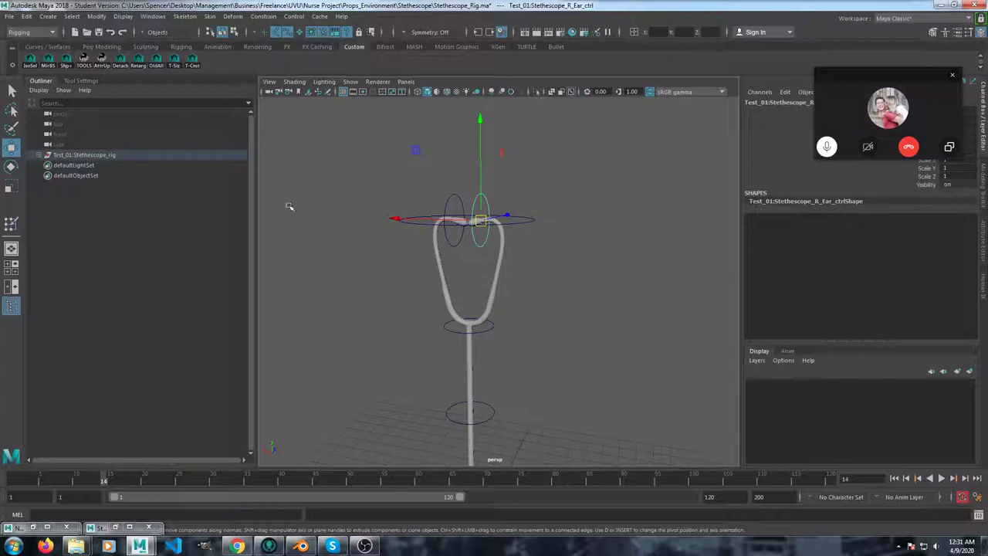
{"action": "left_click", "coordinate": [533, 220]}
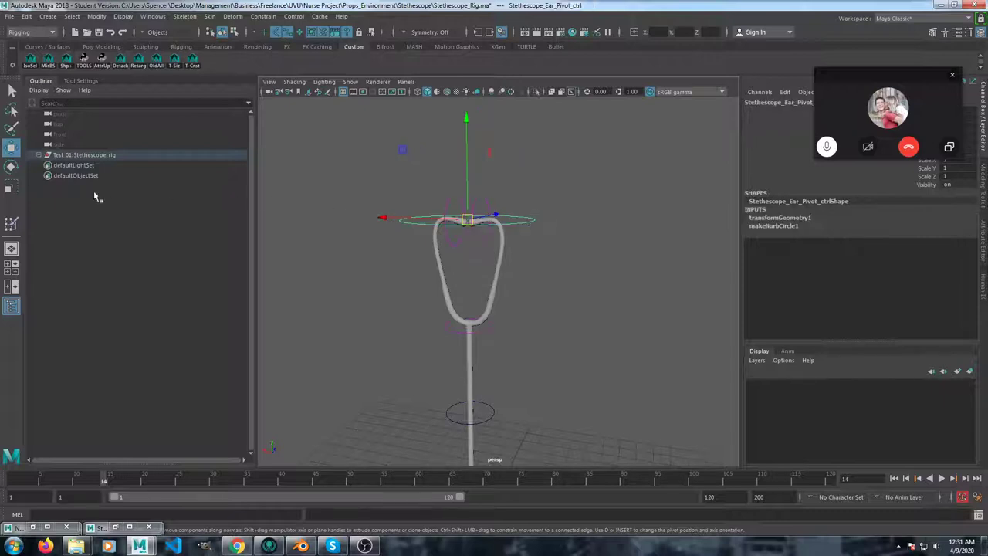
{"action": "key", "text": "f"}
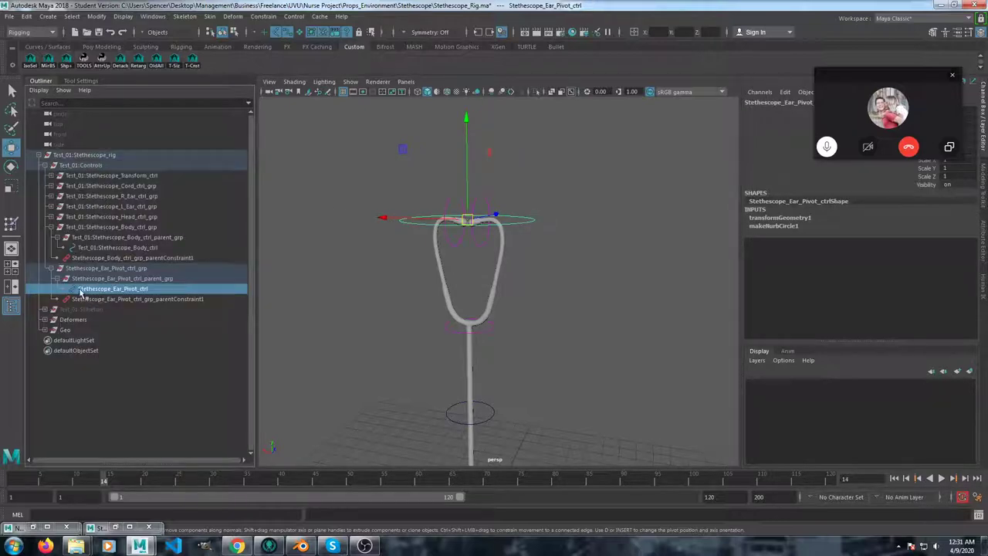
{"action": "left_click", "coordinate": [130, 279]}
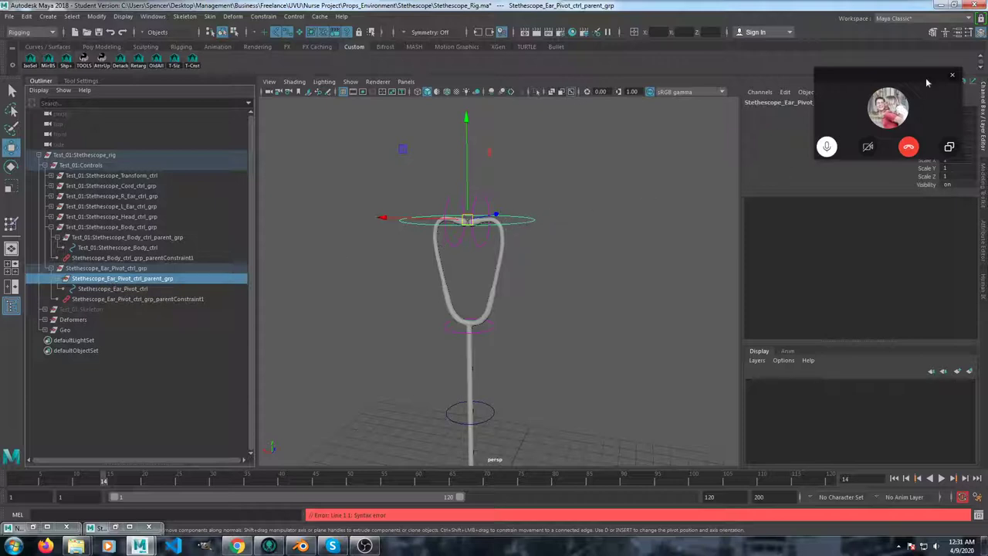
{"action": "left_click_drag", "start_coordinate": [873, 74], "coordinate": [888, 418]}
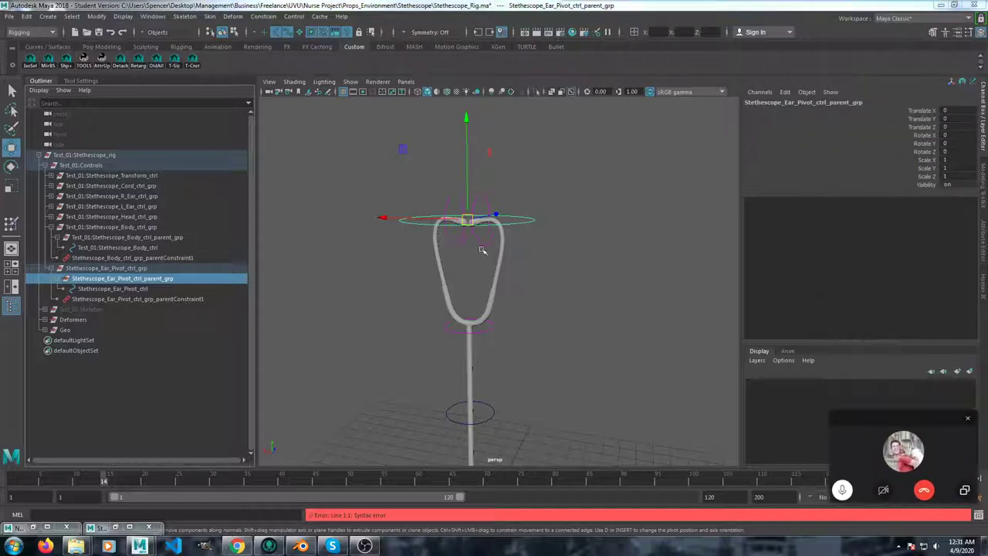
Step: Try rotating Stethescope_Ear_Pivot_ctrl_parent_grp around its X axis, undo the rotation and clear the selection
{"action": "left_click_drag", "start_coordinate": [481, 251], "coordinate": [451, 244], "text": "alt"}
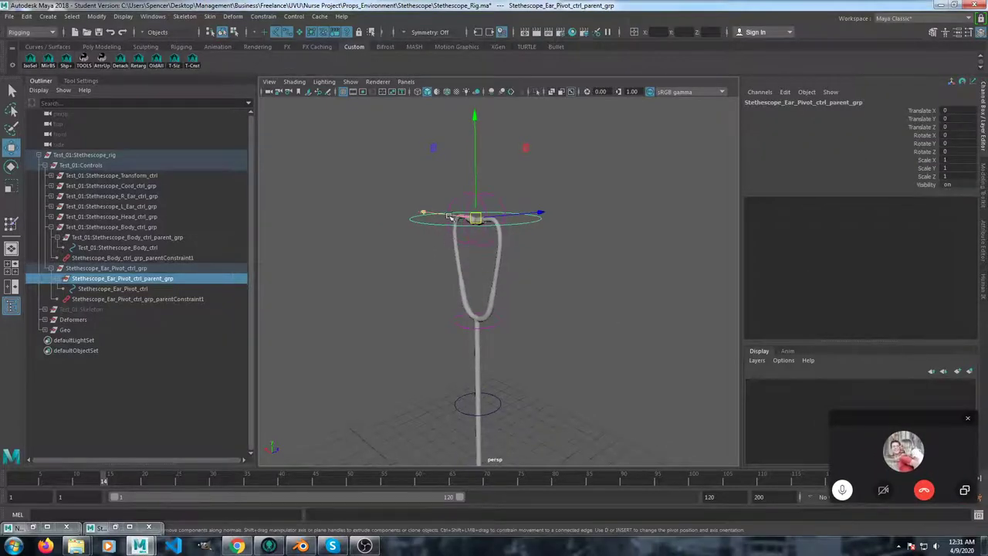
{"action": "key", "text": "e"}
{"action": "left_click_drag", "start_coordinate": [403, 172], "coordinate": [412, 243]}
{"action": "key", "text": "z"}
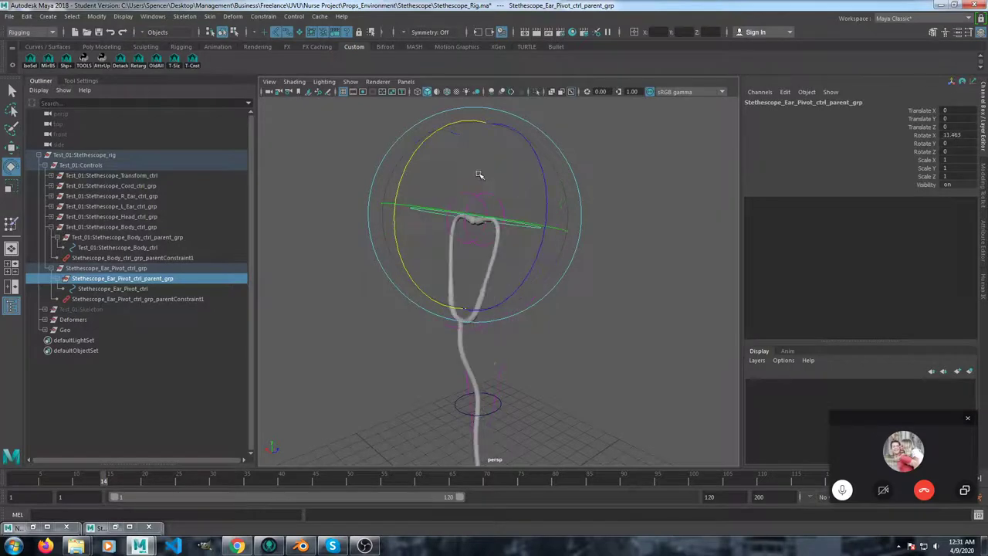
{"action": "left_click_drag", "start_coordinate": [378, 355], "coordinate": [481, 346], "text": "alt"}
{"action": "left_click", "coordinate": [563, 338]}
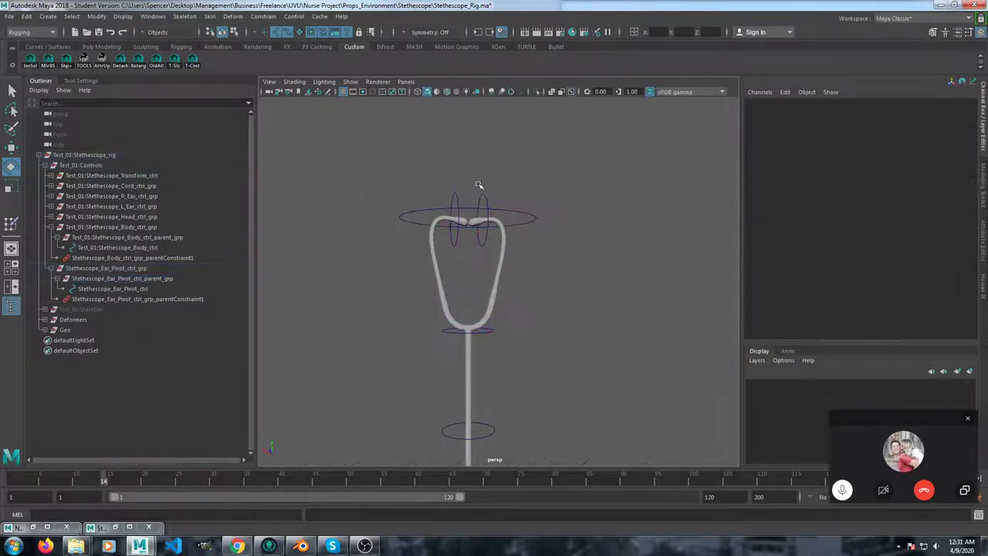
Step: Try spreading the right and left ear controls apart, and reset their X, Y and Z translations to 0
{"action": "left_click", "coordinate": [484, 203]}
{"action": "key", "text": "w"}
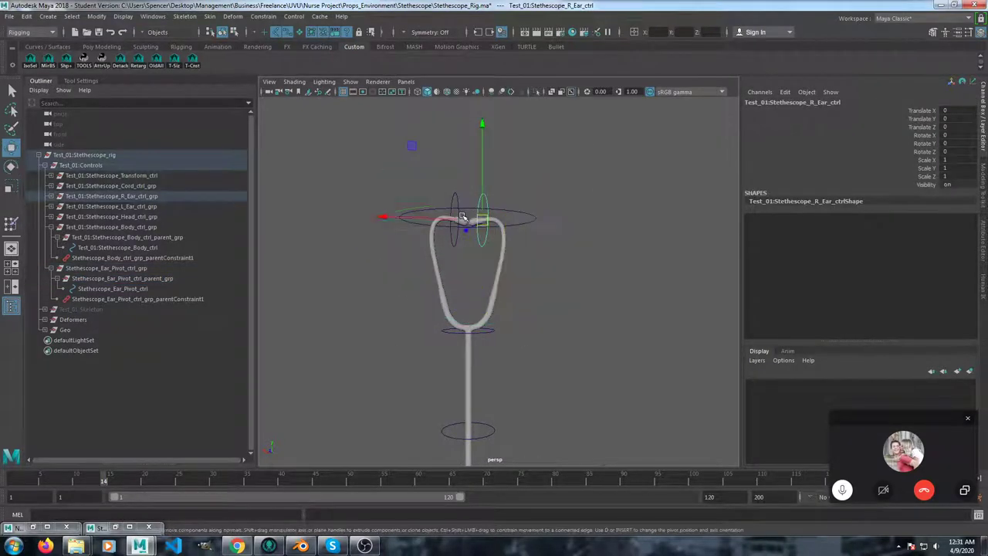
{"action": "left_click_drag", "start_coordinate": [484, 220], "coordinate": [523, 217]}
{"action": "left_click", "coordinate": [455, 199]}
{"action": "left_click_drag", "start_coordinate": [449, 220], "coordinate": [414, 210]}
{"action": "left_click_drag", "start_coordinate": [544, 170], "coordinate": [349, 207]}
{"action": "left_click_drag", "start_coordinate": [964, 110], "coordinate": [952, 127]}
{"action": "type", "text": "0"}
{"action": "key", "text": "Return"}
Step: Tilt the earpieces slightly by rotating Stethescope_Ear_Pivot_ctrl around its X axis
{"action": "left_click", "coordinate": [533, 218]}
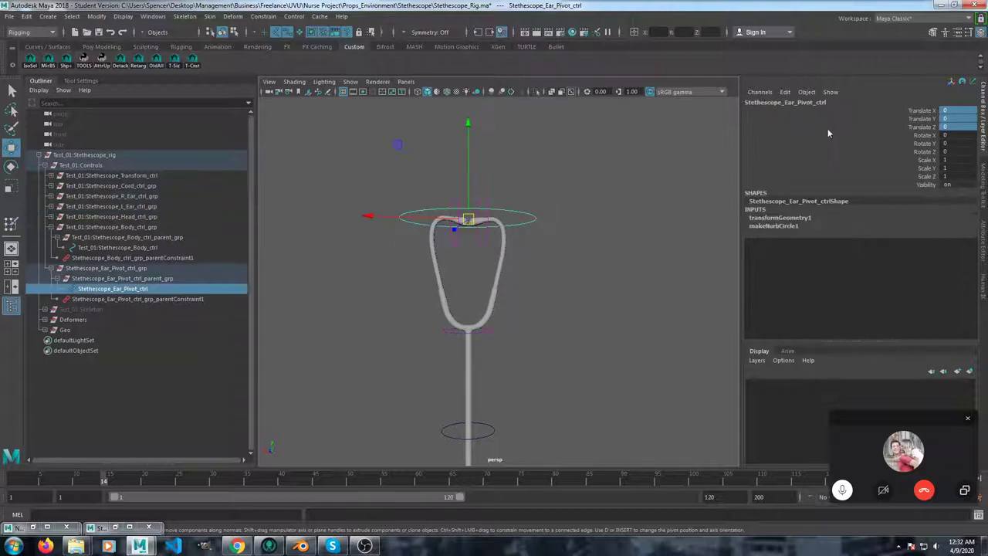
{"action": "scroll", "coordinate": [641, 239], "scroll_direction": "down", "scroll_amount": 6}
{"action": "left_click_drag", "start_coordinate": [640, 248], "coordinate": [510, 247], "text": "alt"}
{"action": "key", "text": "e"}
{"action": "left_click_drag", "start_coordinate": [525, 162], "coordinate": [536, 170]}
{"action": "left_click", "coordinate": [613, 344]}
Step: Rotate the stethoscope's head control about 89 degrees around X
{"action": "left_click", "coordinate": [486, 395]}
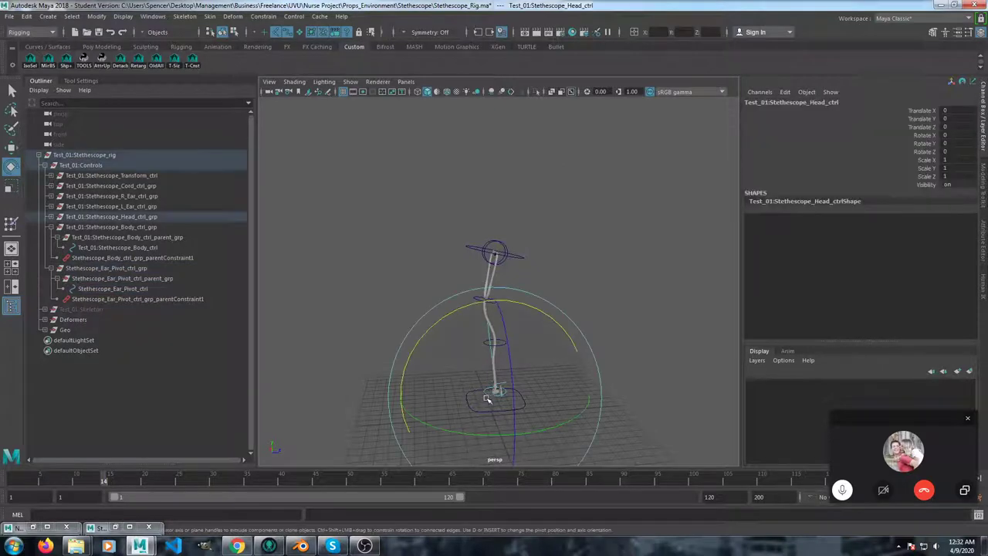
{"action": "scroll", "coordinate": [487, 390], "scroll_direction": "up", "scroll_amount": 5}
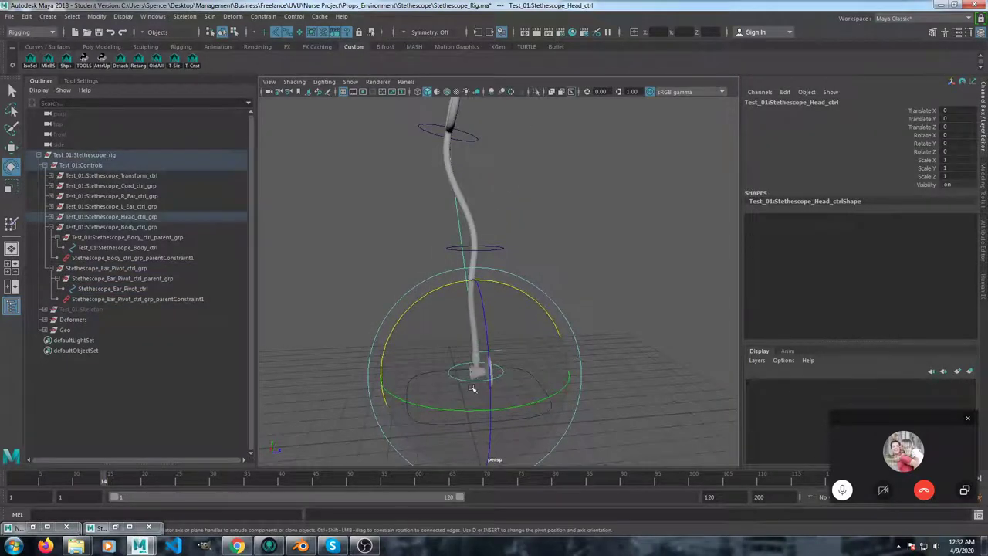
{"action": "left_click_drag", "start_coordinate": [453, 376], "coordinate": [464, 371], "text": "alt"}
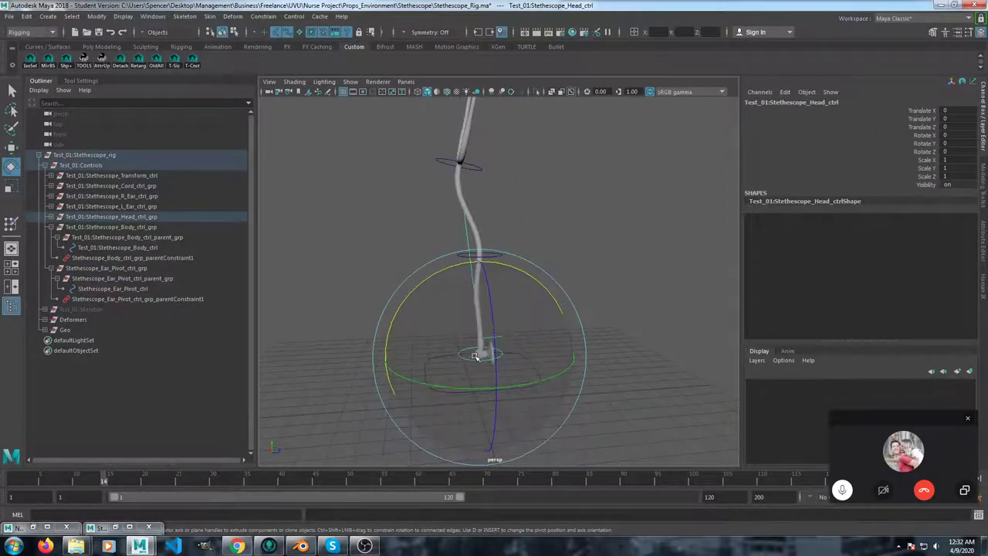
{"action": "scroll", "coordinate": [474, 356], "scroll_direction": "down", "scroll_amount": 5}
{"action": "key", "text": "w"}
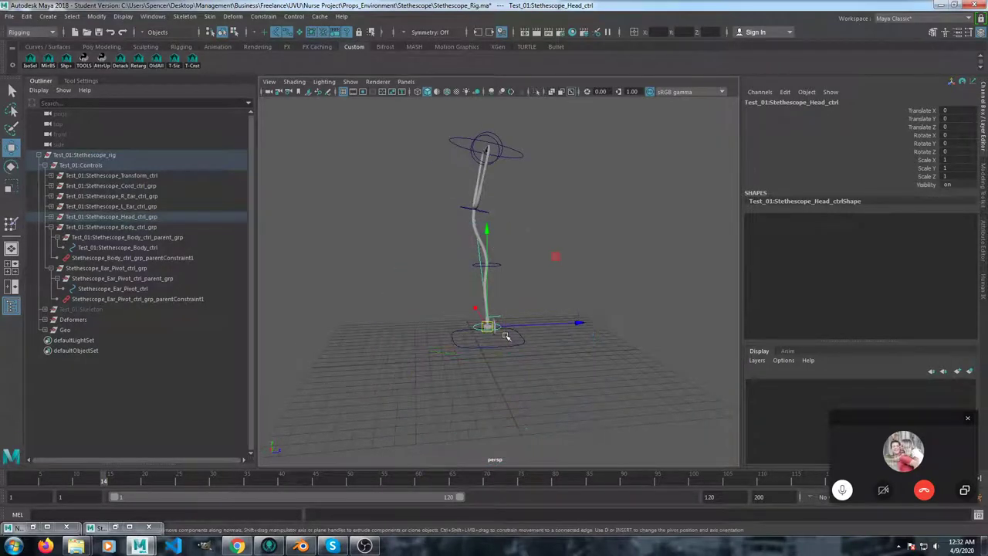
{"action": "key", "text": "e"}
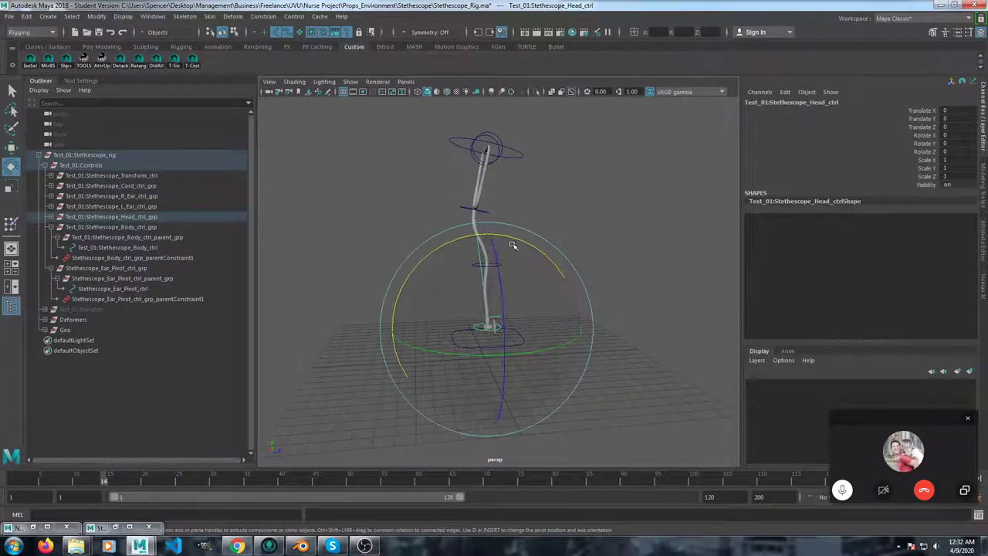
{"action": "left_click_drag", "start_coordinate": [514, 242], "coordinate": [566, 361]}
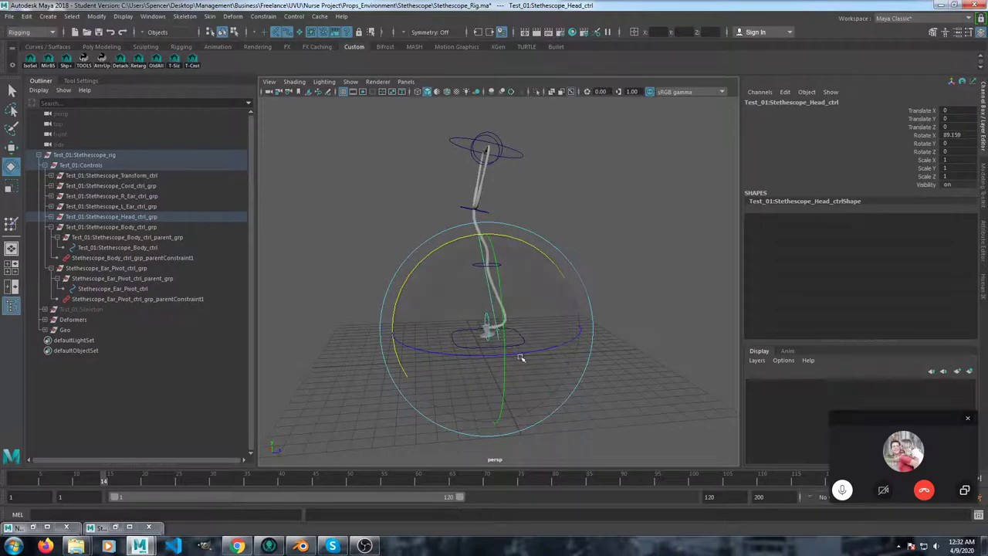
Step: Move the stethoscope's head control away from the base control so the lower cord bends sideways
{"action": "key", "text": "w"}
{"action": "left_click_drag", "start_coordinate": [486, 331], "coordinate": [446, 373]}
{"action": "left_click_drag", "start_coordinate": [426, 384], "coordinate": [292, 390]}
{"action": "left_click_drag", "start_coordinate": [398, 392], "coordinate": [355, 392], "text": "alt"}
{"action": "mouse_move", "coordinate": [285, 378]}
{"action": "left_mouse_down", "text": "alt"}
{"action": "mouse_move", "coordinate": [393, 373]}
{"action": "mouse_move", "coordinate": [304, 379]}
{"action": "left_mouse_up", "text": "alt"}
{"action": "left_click_drag", "start_coordinate": [353, 397], "coordinate": [458, 377]}
Step: Move the cord control to about X 0.10, Y -1.10, Z -0.91 and the head control to about X -0.48, Y 1.22, Z -2.16
{"action": "left_click_drag", "start_coordinate": [651, 353], "coordinate": [499, 325], "text": "alt"}
{"action": "left_click", "coordinate": [468, 283]}
{"action": "left_click_drag", "start_coordinate": [468, 283], "coordinate": [420, 310], "text": "alt"}
{"action": "left_click_drag", "start_coordinate": [479, 277], "coordinate": [456, 306]}
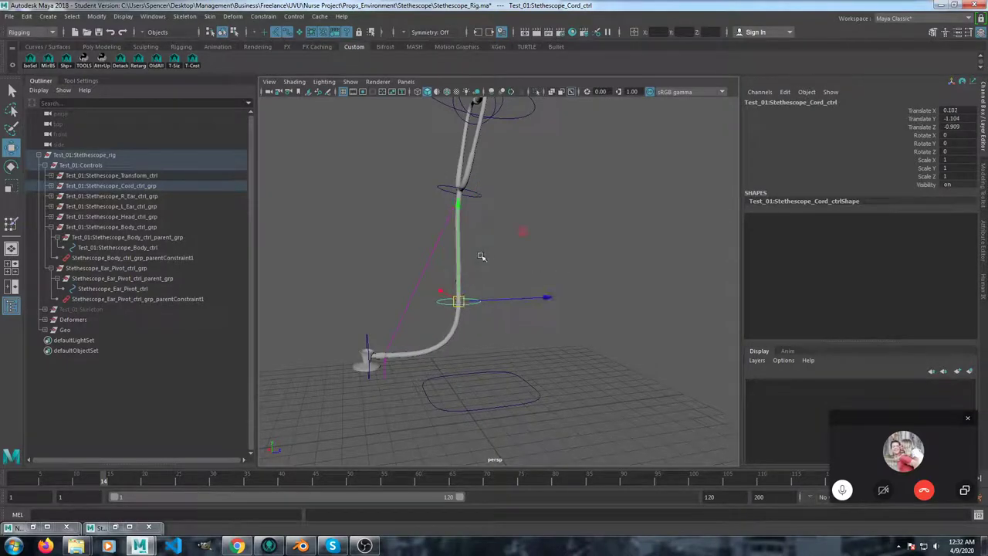
{"action": "left_click", "coordinate": [365, 351]}
{"action": "left_click_drag", "start_coordinate": [366, 352], "coordinate": [433, 355]}
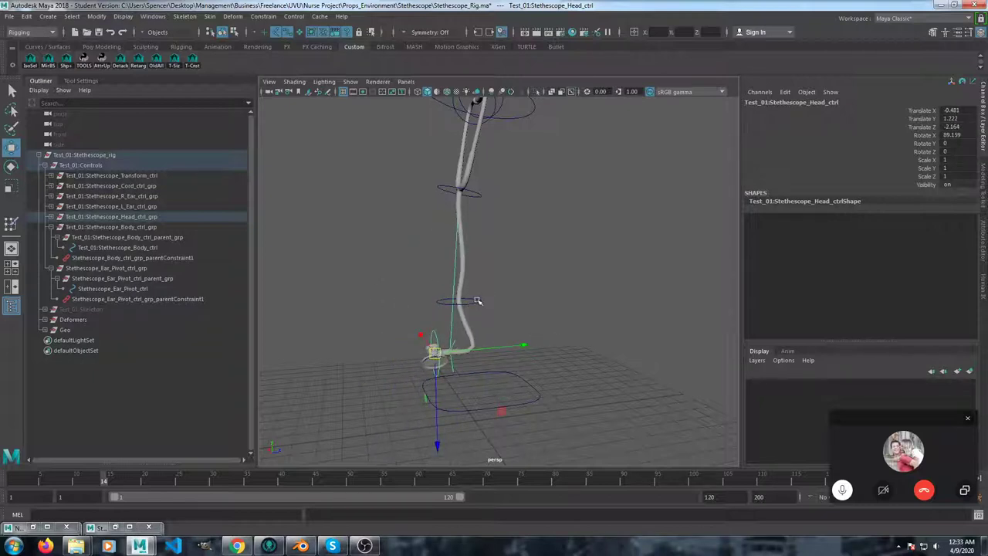
Step: Move the cord control to about X -0.10, Y -0.68, Z 0.09 and rotate it about -23.3 degrees around X
{"action": "left_click", "coordinate": [457, 301]}
{"action": "left_click_drag", "start_coordinate": [458, 301], "coordinate": [476, 292]}
{"action": "key", "text": "e"}
{"action": "left_click_drag", "start_coordinate": [506, 204], "coordinate": [475, 210]}
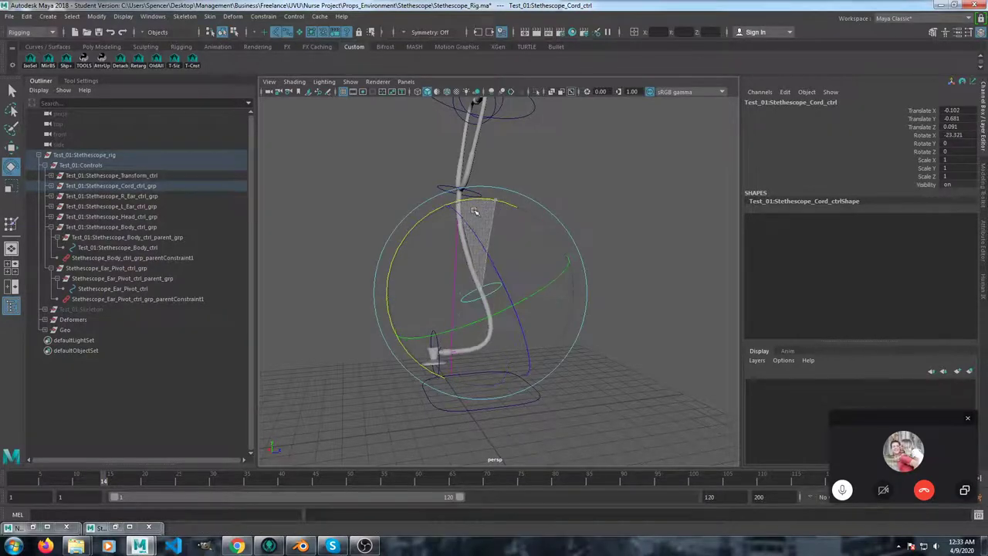
Step: Examine the cord's bend and the tilted earpieces of the posed stethoscope from several angles
{"action": "left_click_drag", "start_coordinate": [567, 286], "coordinate": [515, 202], "text": "alt"}
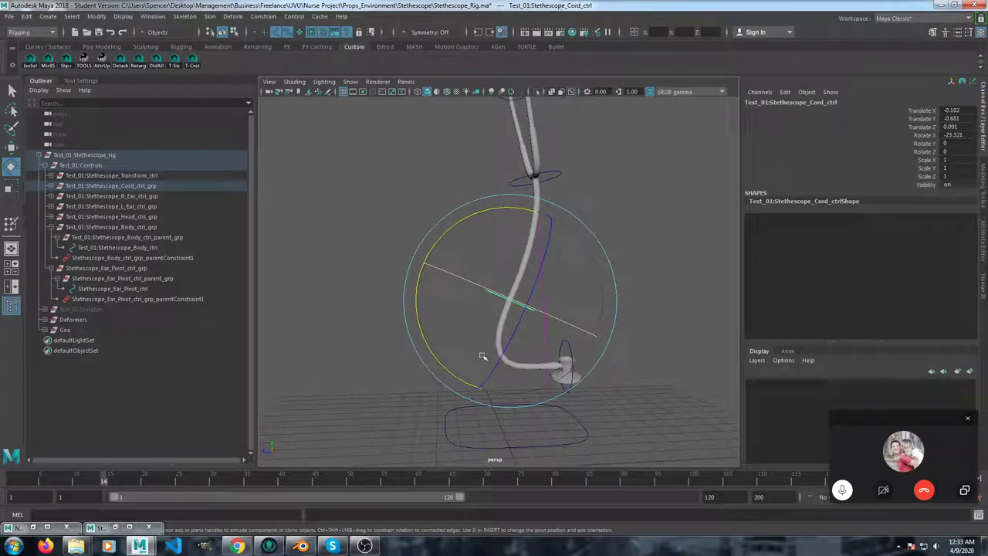
{"action": "left_click_drag", "start_coordinate": [599, 205], "coordinate": [389, 249], "text": "alt"}
{"action": "scroll", "coordinate": [504, 221], "scroll_direction": "down", "scroll_amount": 3}
{"action": "middle_click_drag", "start_coordinate": [558, 152], "coordinate": [559, 188], "text": "alt"}
{"action": "left_click_drag", "start_coordinate": [559, 188], "coordinate": [479, 230], "text": "alt"}
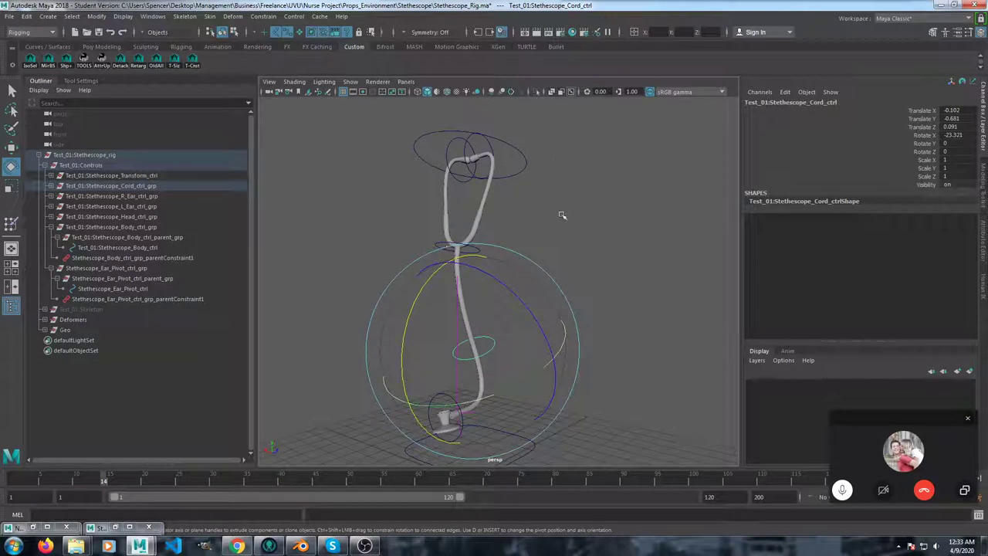
{"action": "left_click_drag", "start_coordinate": [554, 195], "coordinate": [547, 220], "text": "alt"}
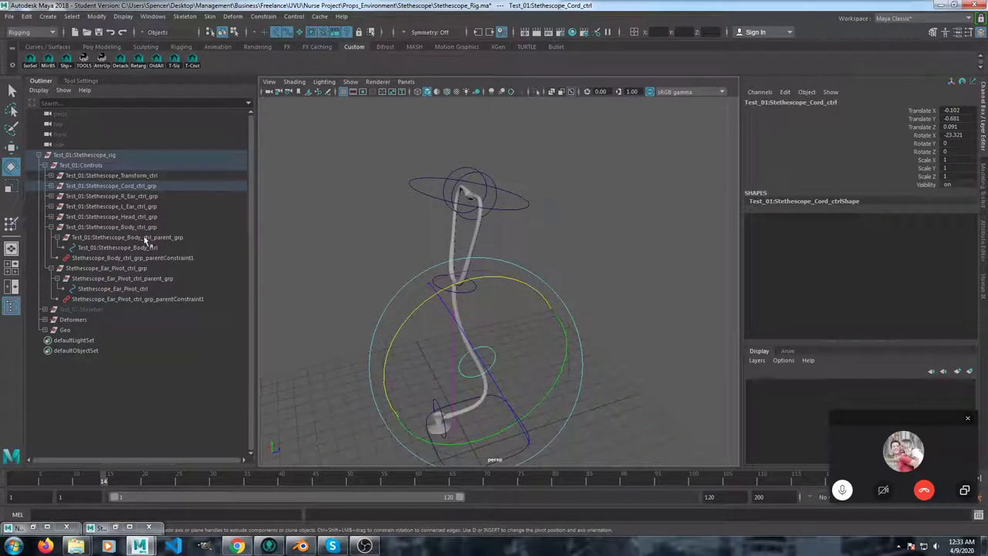
Step: Create a polygon cube and raise it to about 14.45 on Y, level with the earpieces
{"action": "left_click", "coordinate": [48, 16]}
{"action": "mouse_move", "coordinate": [77, 43]}
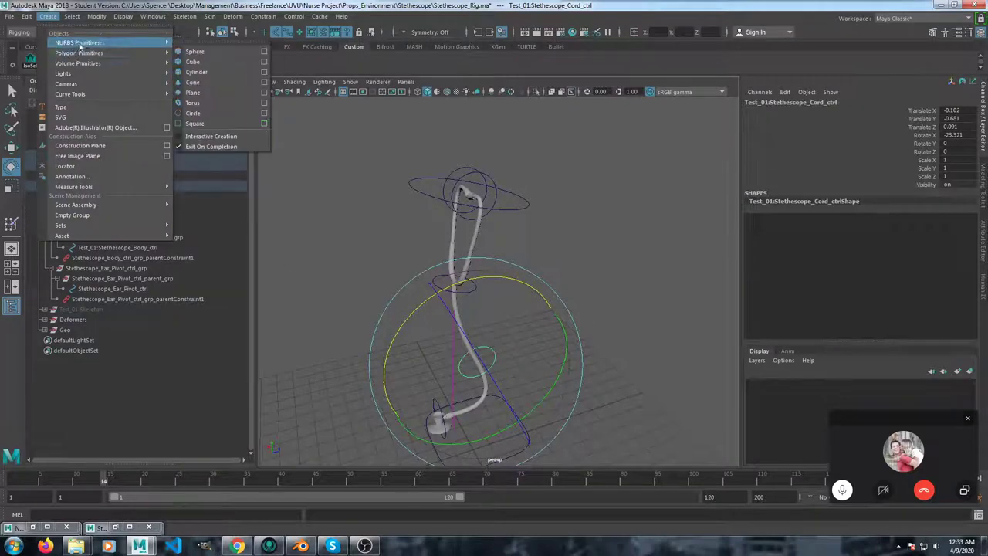
{"action": "left_click", "coordinate": [194, 74]}
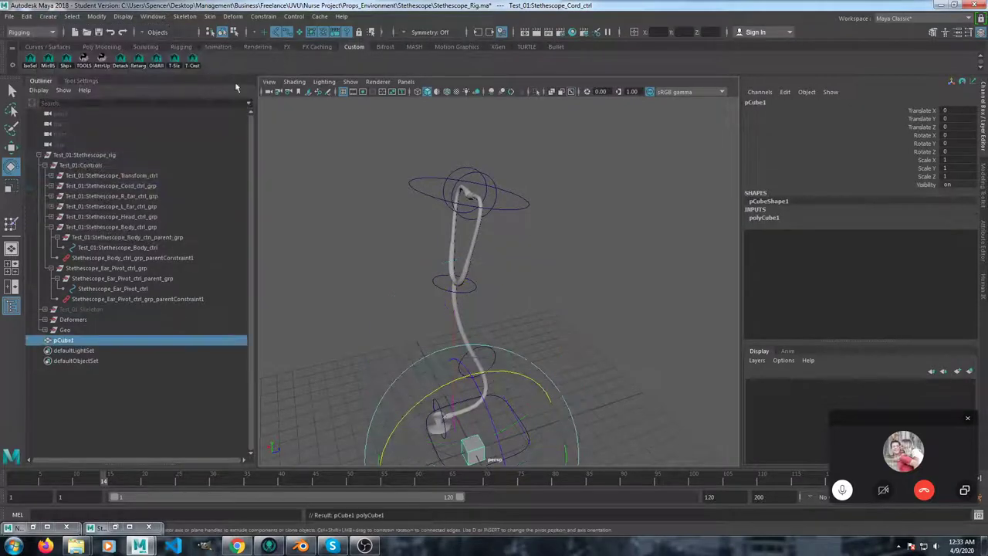
{"action": "scroll", "coordinate": [520, 390], "scroll_direction": "down", "scroll_amount": 2}
{"action": "key", "text": "w"}
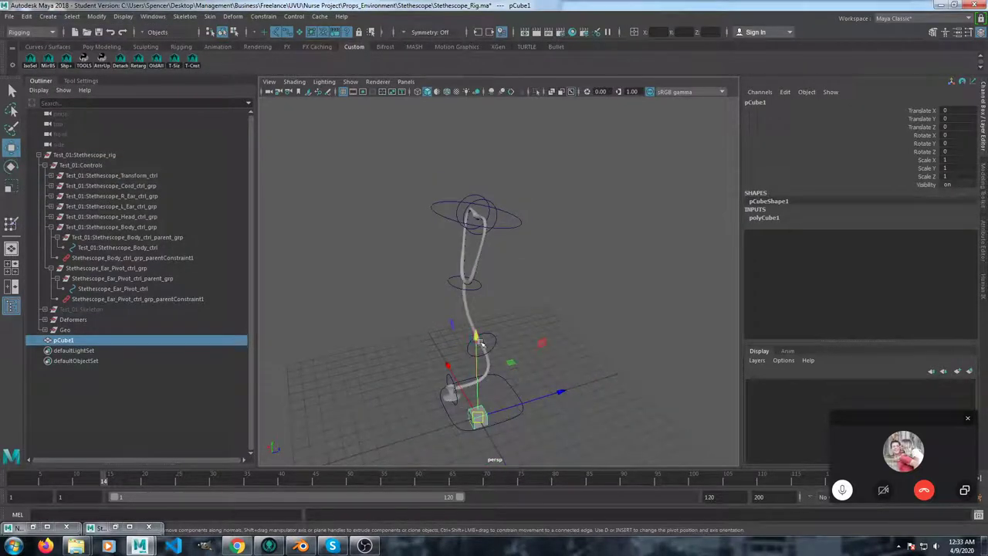
{"action": "left_click_drag", "start_coordinate": [478, 339], "coordinate": [479, 219]}
{"action": "left_click_drag", "start_coordinate": [419, 92], "coordinate": [377, 100]}
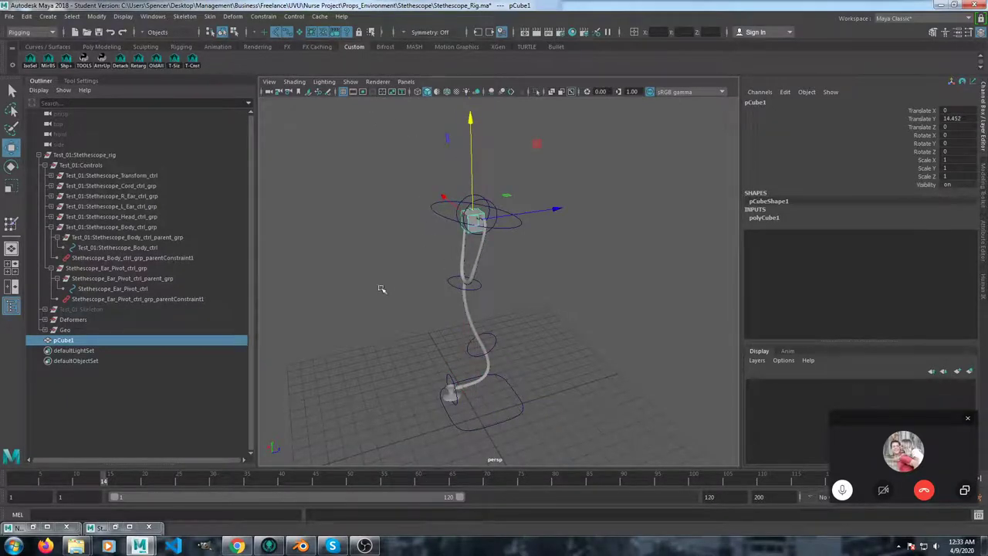
{"action": "left_click_drag", "start_coordinate": [377, 295], "coordinate": [475, 302], "text": "alt"}
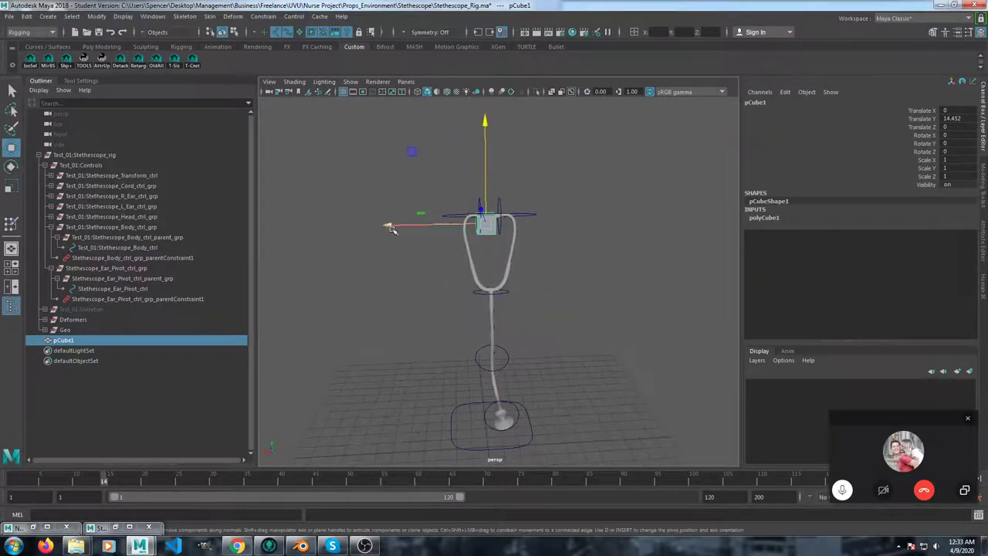
Step: Shift the cube to about -0.22 on X and scale it uniformly to about 2.27 between the earpieces
{"action": "left_click_drag", "start_coordinate": [392, 229], "coordinate": [394, 226]}
{"action": "key", "text": "e"}
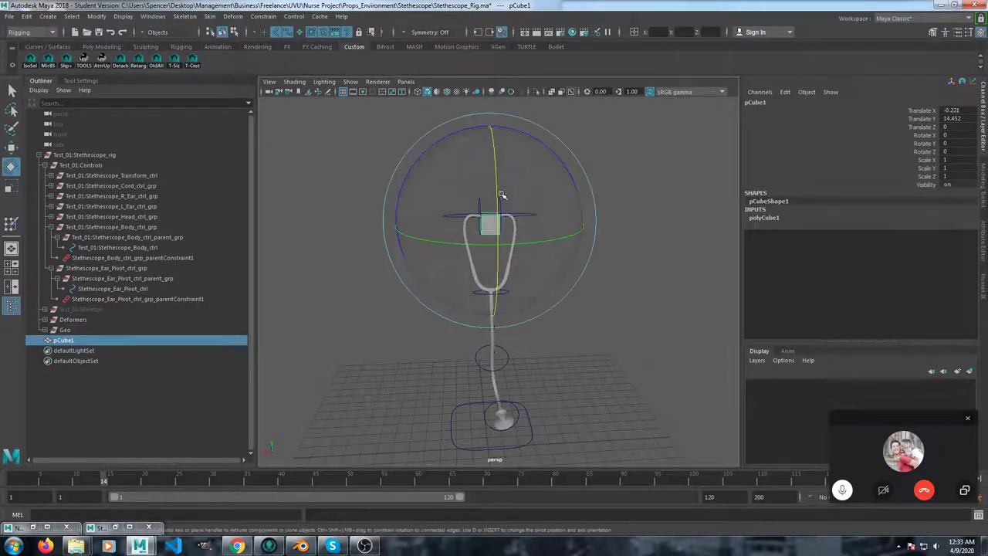
{"action": "key", "text": "r"}
{"action": "middle_click_drag", "start_coordinate": [501, 198], "coordinate": [508, 188]}
{"action": "left_click_drag", "start_coordinate": [508, 187], "coordinate": [510, 234], "text": "alt"}
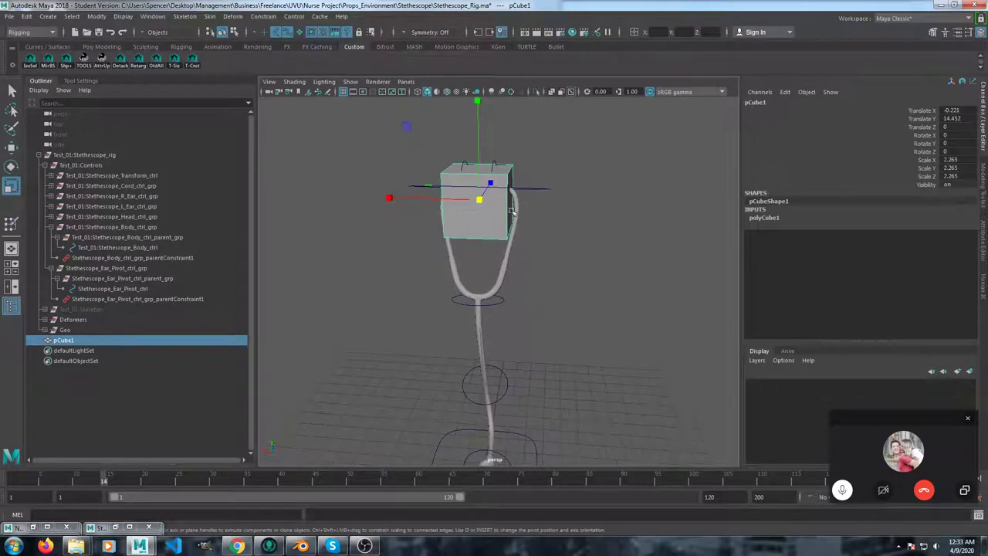
Step: Spread both ear controls outward to the cube's opposite sides, with the left one at about X 1.10, Y 0.13, Z -0.09
{"action": "key", "text": "4"}
{"action": "left_click", "coordinate": [496, 177]}
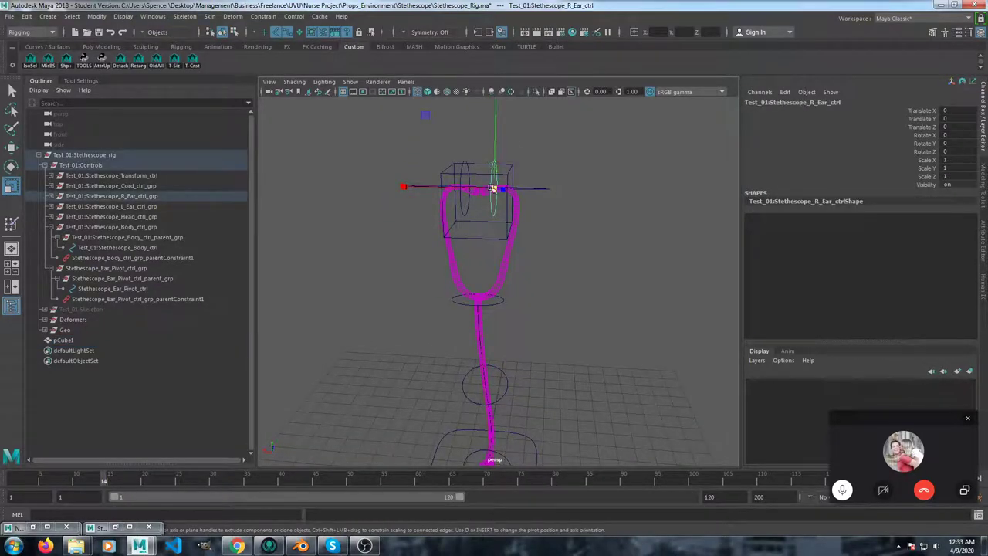
{"action": "key", "text": "w"}
{"action": "left_click_drag", "start_coordinate": [495, 190], "coordinate": [436, 187]}
{"action": "left_click", "coordinate": [471, 187]}
{"action": "key", "text": "5"}
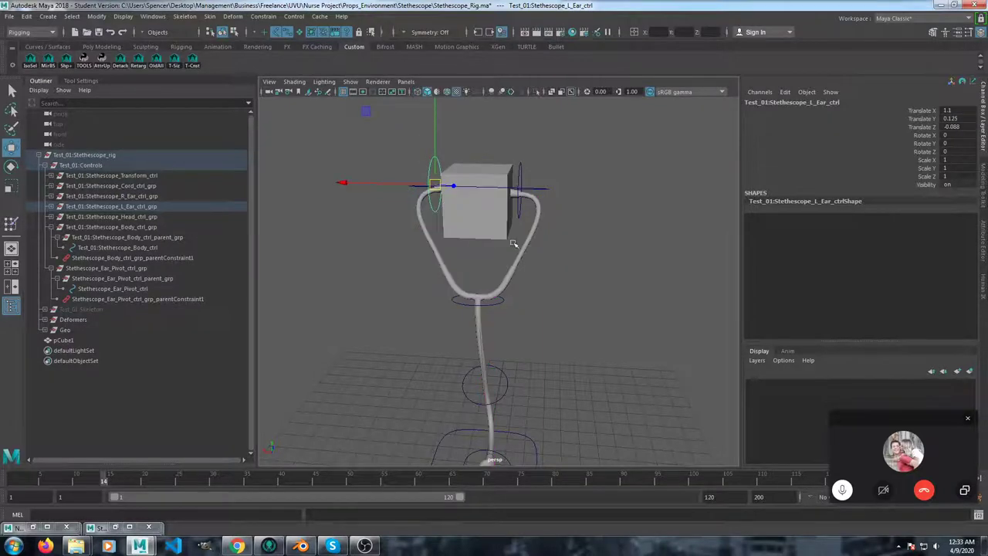
Step: Fine-tune the left ear control to about X 0.87, Y -0.05, Z -0.11 and check the earpieces' fit against the cube
{"action": "left_click_drag", "start_coordinate": [408, 296], "coordinate": [434, 270], "text": "alt"}
{"action": "left_click_drag", "start_coordinate": [443, 178], "coordinate": [450, 184]}
{"action": "left_click_drag", "start_coordinate": [448, 234], "coordinate": [213, 238], "text": "alt"}
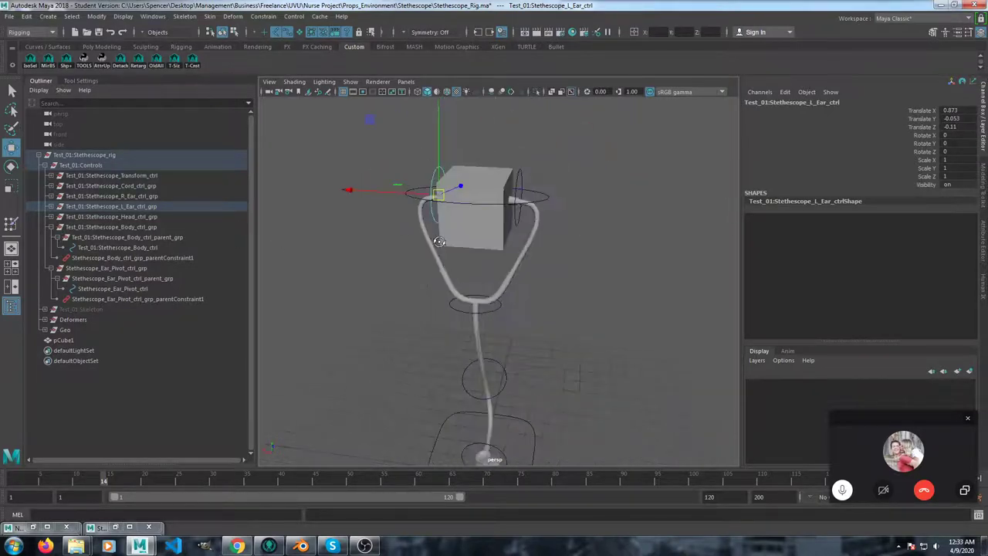
{"action": "left_click_drag", "start_coordinate": [439, 242], "coordinate": [532, 232], "text": "alt"}
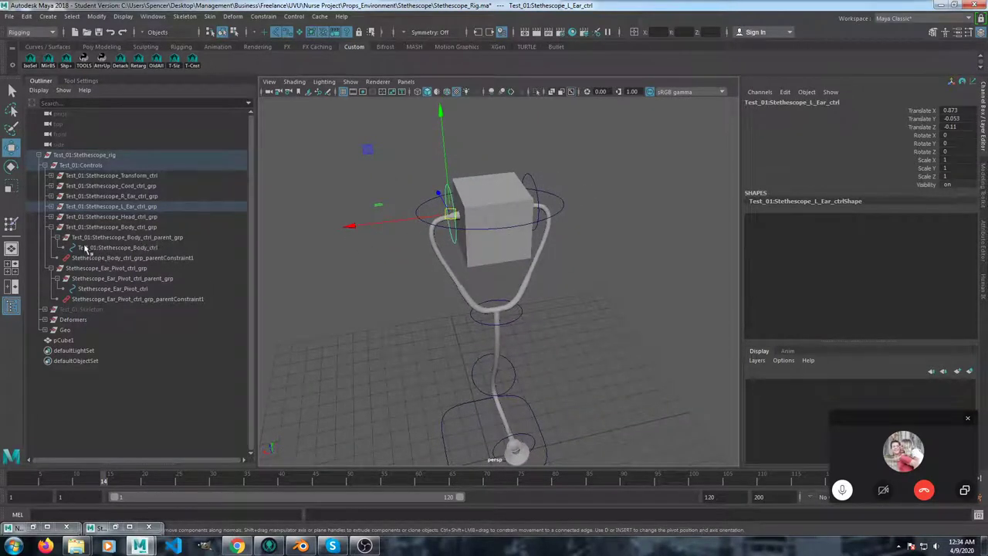
{"action": "left_click_drag", "start_coordinate": [324, 272], "coordinate": [518, 201], "text": "alt"}
{"action": "middle_click_drag", "start_coordinate": [495, 194], "coordinate": [478, 227], "text": "alt"}
{"action": "right_click_drag", "start_coordinate": [477, 227], "coordinate": [551, 220], "text": "alt"}
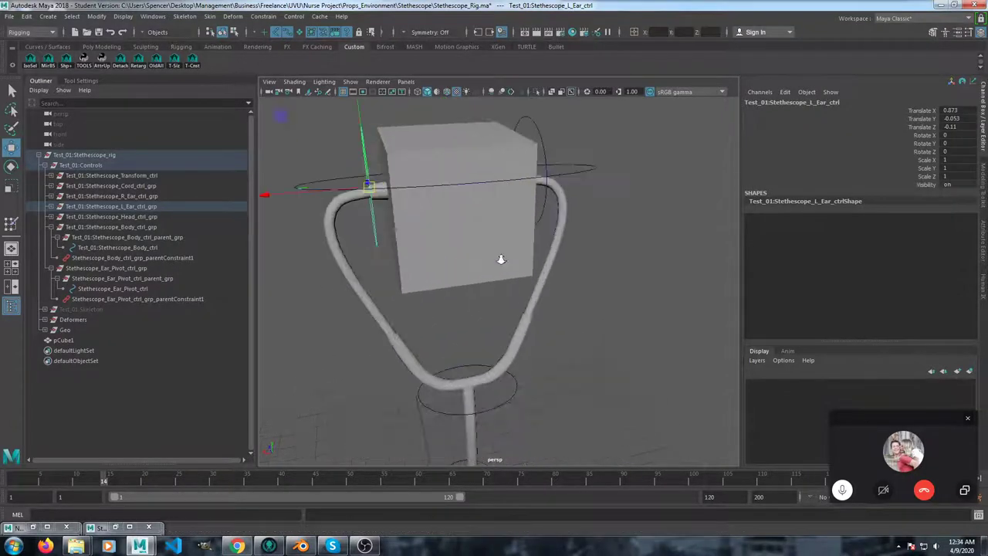
{"action": "left_click_drag", "start_coordinate": [551, 220], "coordinate": [504, 225], "text": "alt"}
Step: Parent-constrain the Stethescope_Ear_Pivot_ctrl_parent_grp group to the cube
{"action": "left_click", "coordinate": [437, 154]}
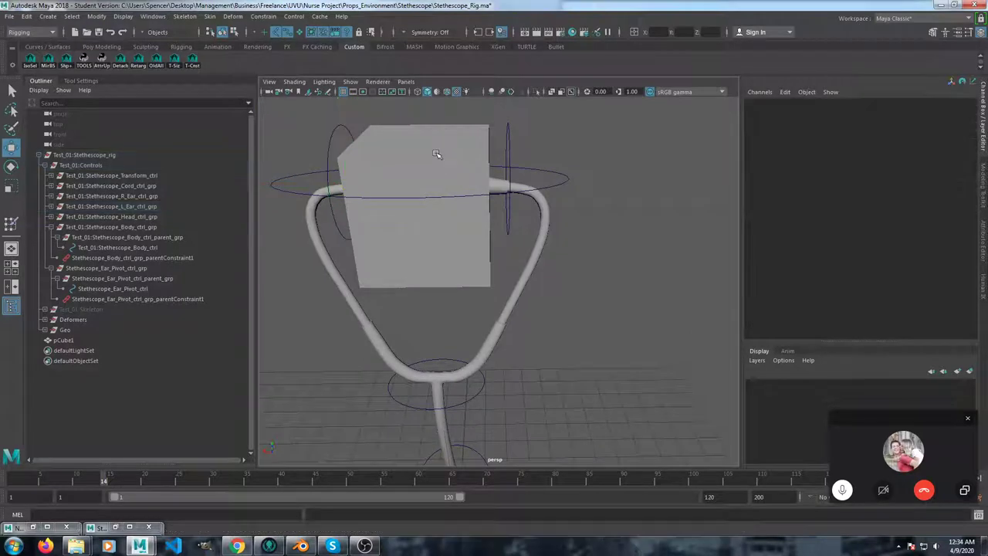
{"action": "left_click", "coordinate": [412, 133]}
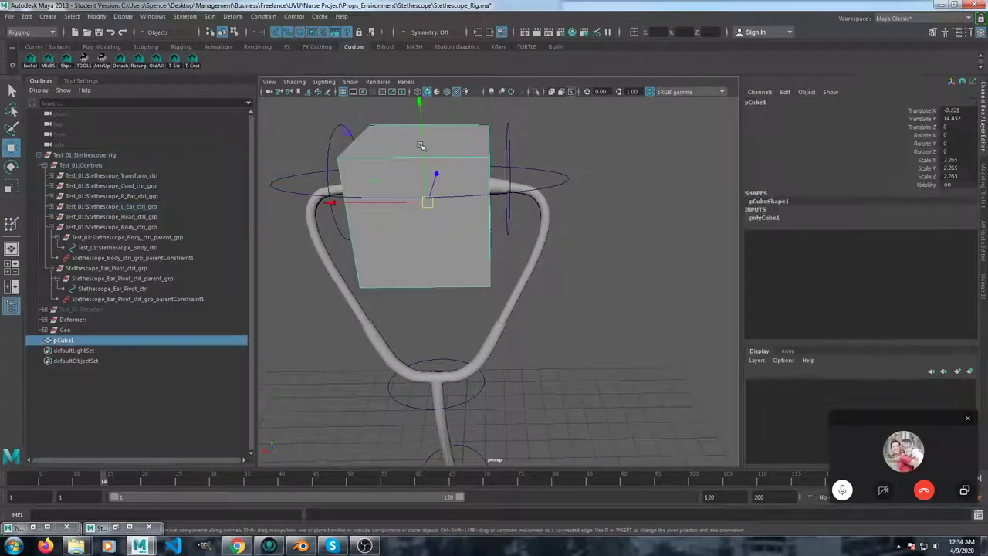
{"action": "left_click", "coordinate": [564, 179]}
{"action": "left_click", "coordinate": [540, 189]}
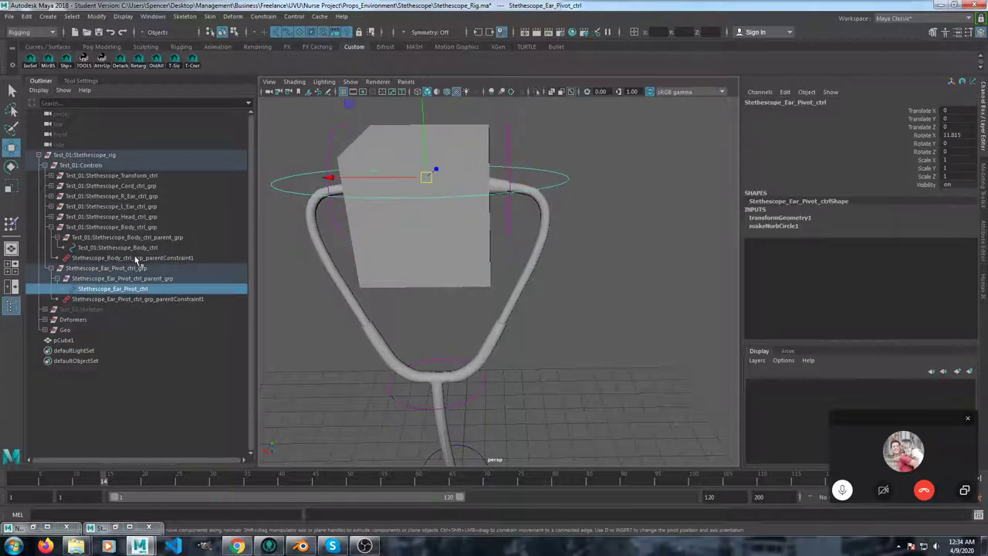
{"action": "left_click", "coordinate": [109, 280]}
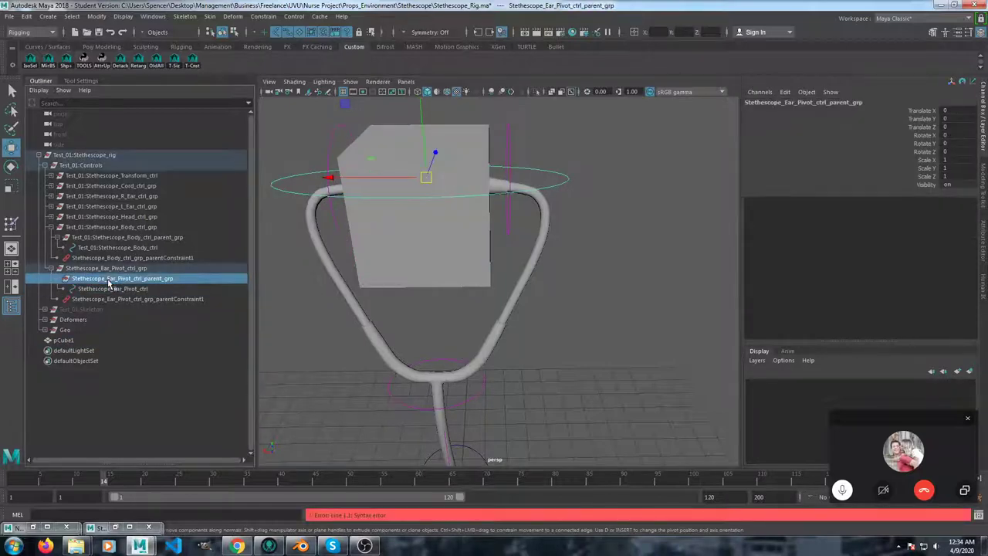
{"action": "left_click", "coordinate": [396, 131]}
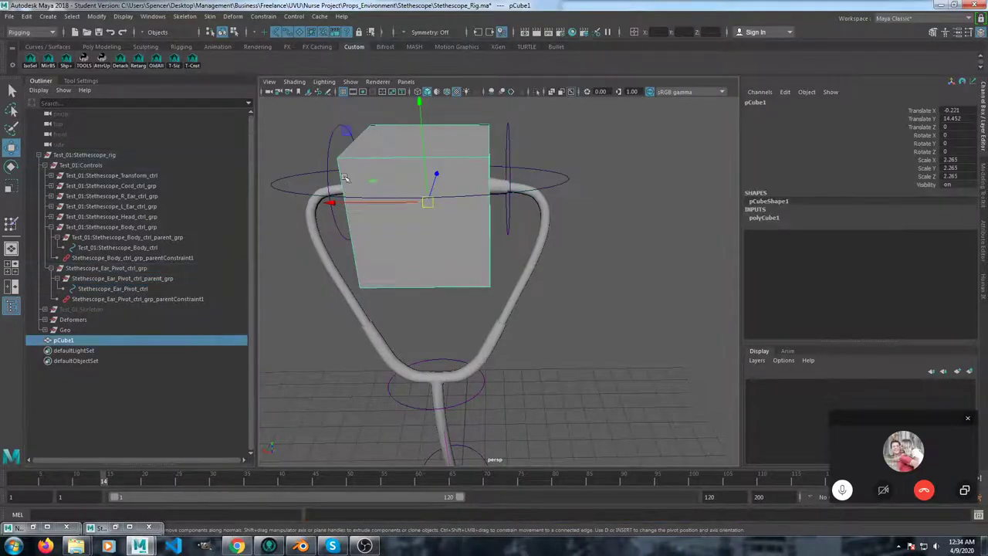
{"action": "left_click", "coordinate": [146, 279], "text": "ctrl"}
{"action": "left_click", "coordinate": [264, 17]}
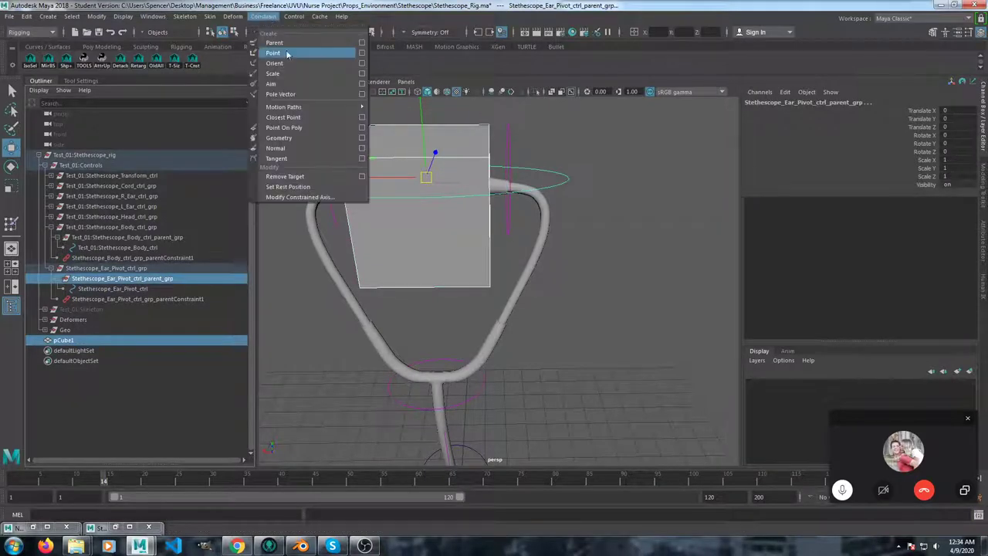
{"action": "left_click", "coordinate": [284, 39]}
{"action": "left_click", "coordinate": [641, 259]}
Step: Test the constraint by moving the cube to about -2.58 on Z
{"action": "scroll", "coordinate": [585, 259], "scroll_direction": "down", "scroll_amount": 5}
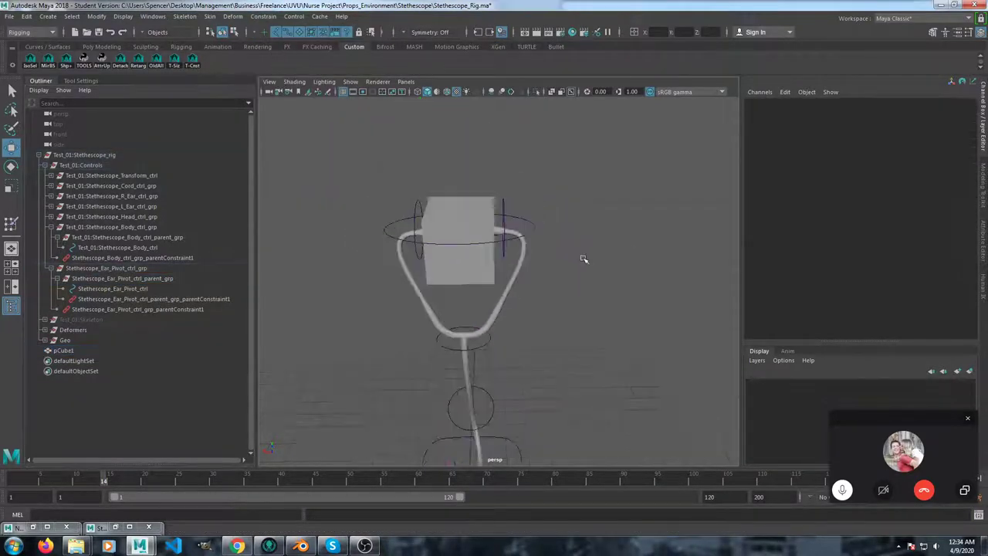
{"action": "left_click_drag", "start_coordinate": [585, 259], "coordinate": [507, 295], "text": "alt"}
{"action": "left_click", "coordinate": [452, 218]}
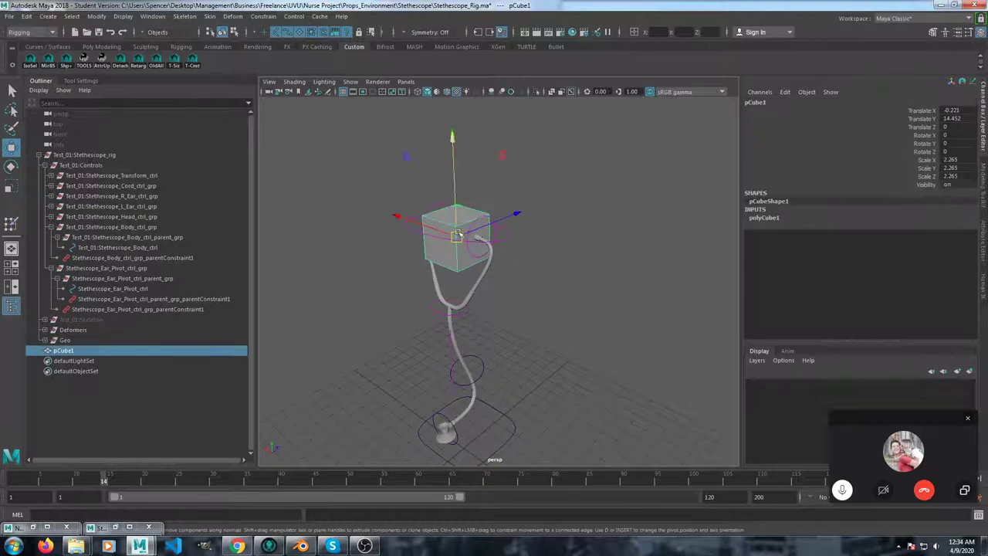
{"action": "left_click_drag", "start_coordinate": [519, 213], "coordinate": [499, 232]}
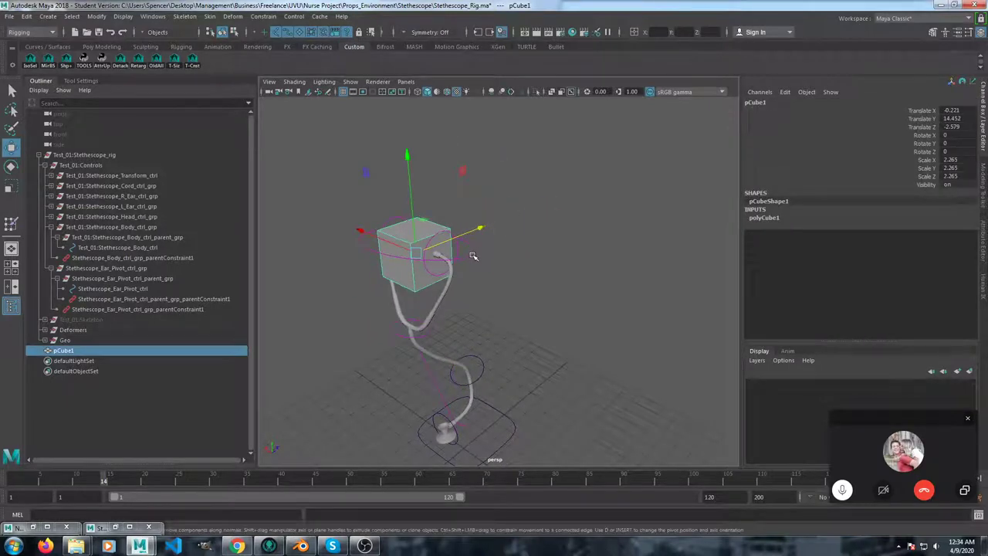
Step: Try rotating the ear pivot control around X, and undo the rotation
{"action": "left_click", "coordinate": [429, 219]}
{"action": "key", "text": "e"}
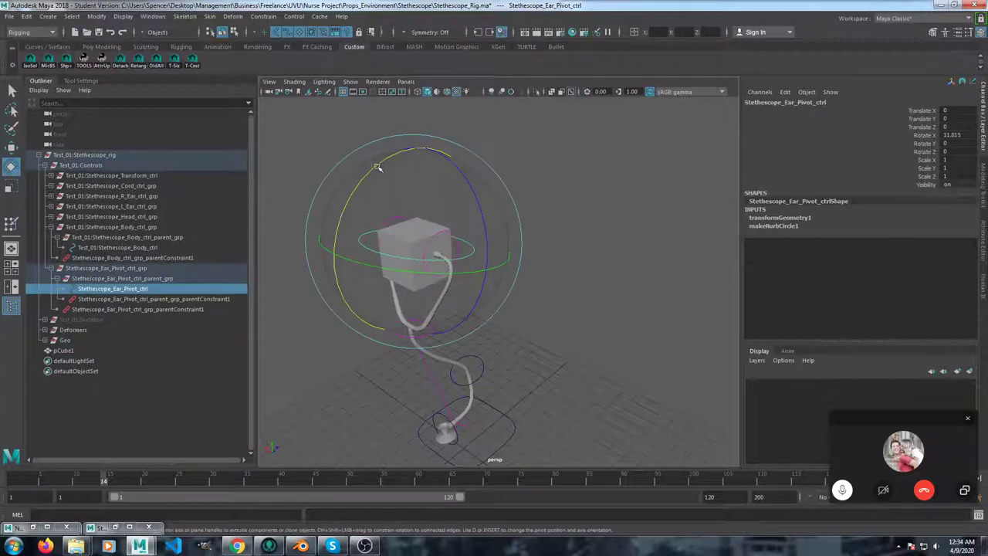
{"action": "left_click_drag", "start_coordinate": [381, 168], "coordinate": [425, 198]}
{"action": "key", "text": "ctrl+z"}
Step: Examine the cube's fit at the earpieces, its polyCube1 inputs, and the ear pivot control with its parent group
{"action": "left_click_drag", "start_coordinate": [533, 290], "coordinate": [459, 260], "text": "alt"}
{"action": "left_click", "coordinate": [582, 225]}
{"action": "left_click", "coordinate": [457, 259]}
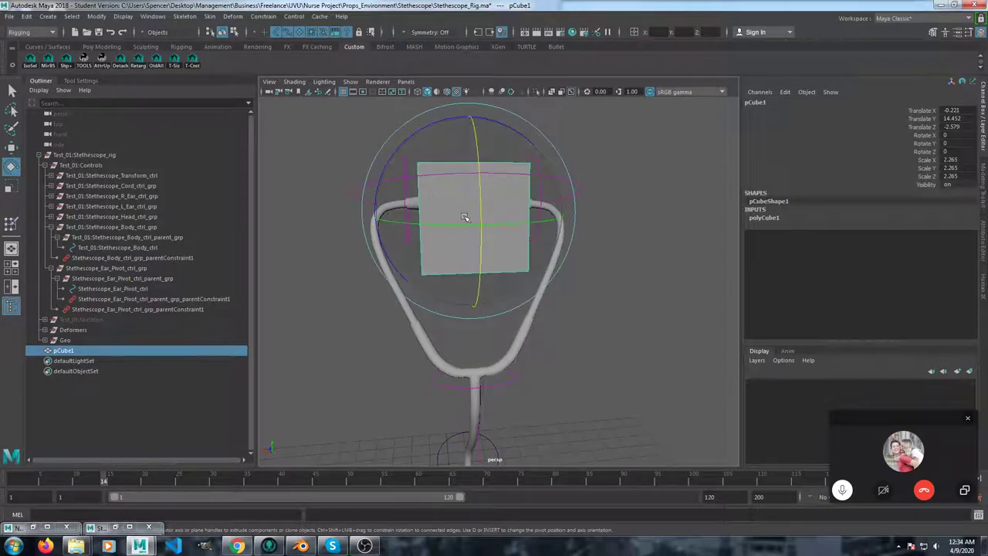
{"action": "left_click_drag", "start_coordinate": [457, 210], "coordinate": [450, 255], "text": "alt"}
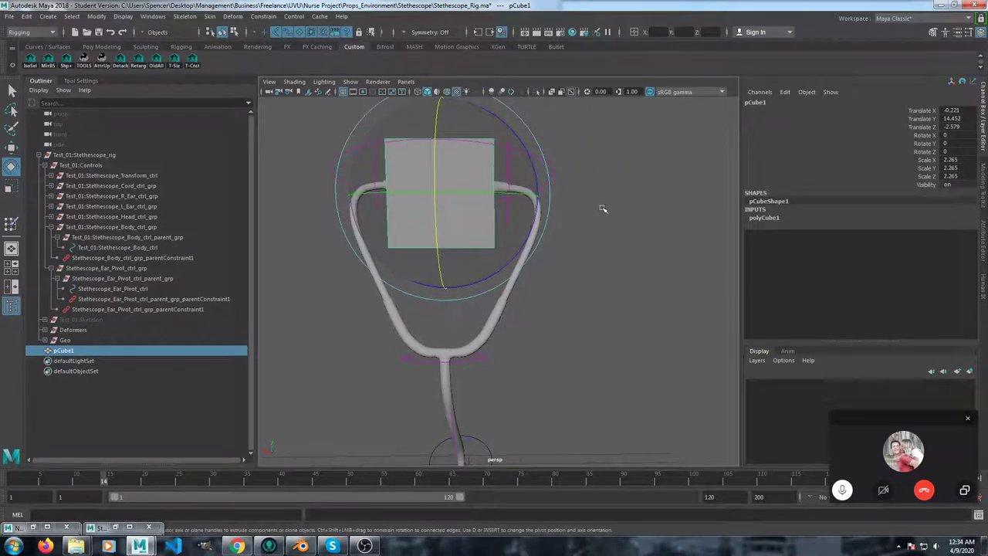
{"action": "left_click", "coordinate": [765, 218]}
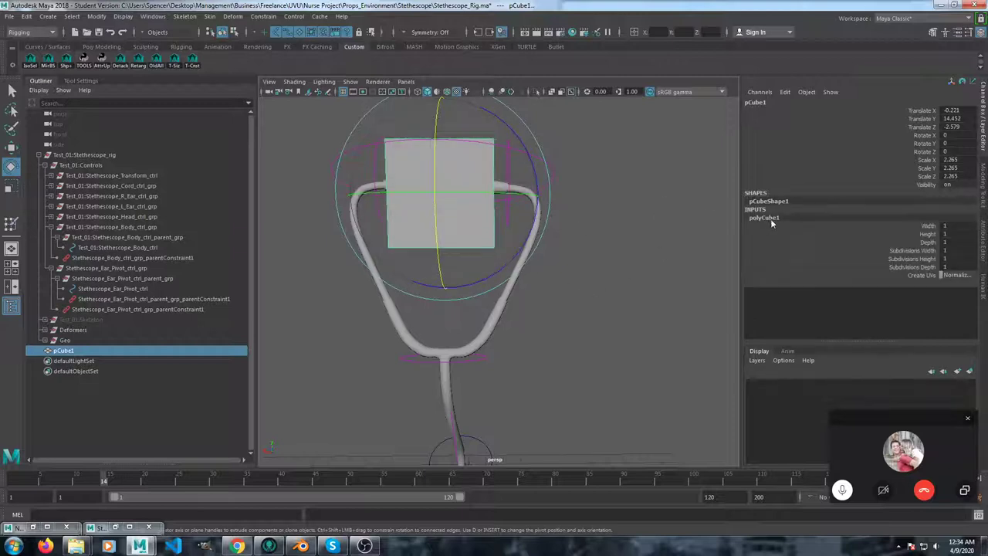
{"action": "left_click", "coordinate": [613, 242]}
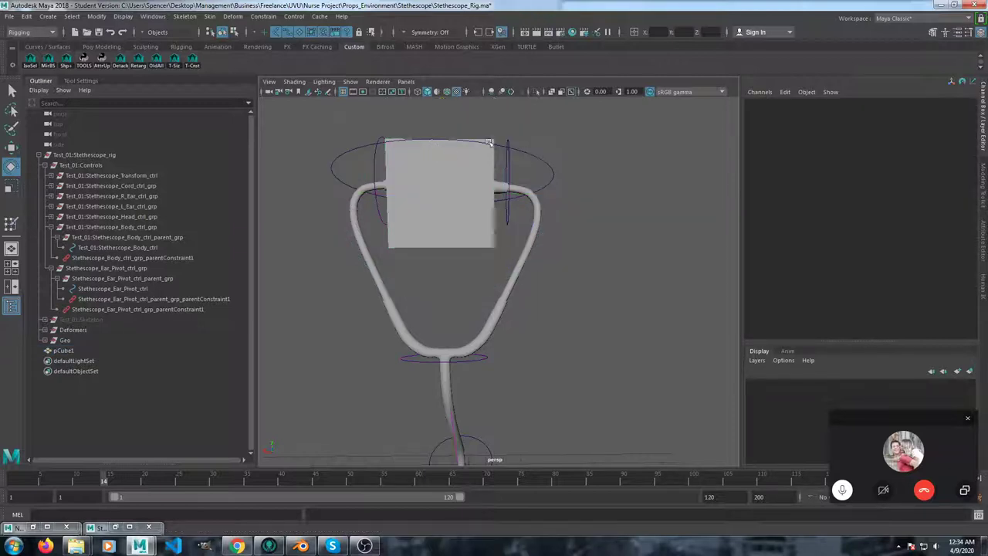
{"action": "left_click", "coordinate": [539, 160]}
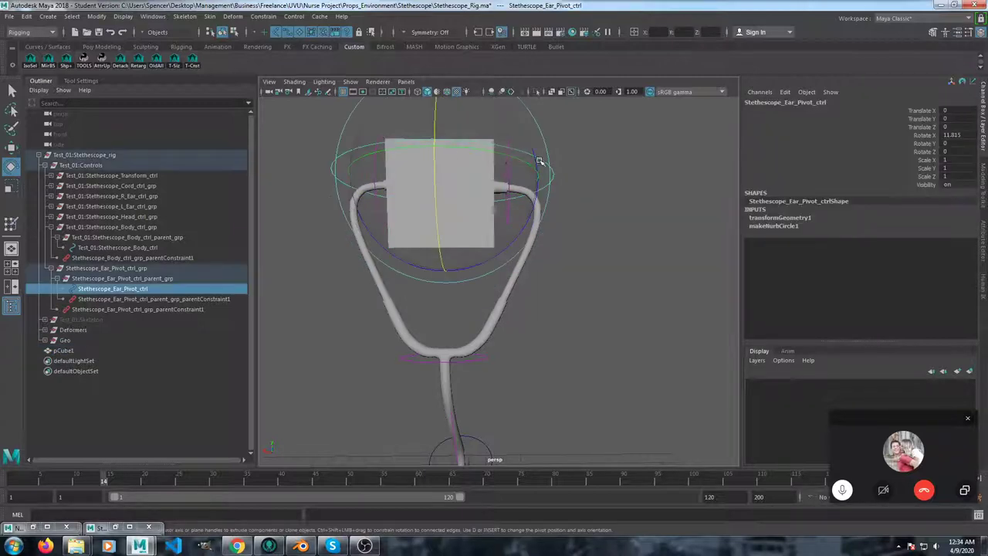
{"action": "left_click", "coordinate": [115, 279]}
{"action": "left_click", "coordinate": [593, 228]}
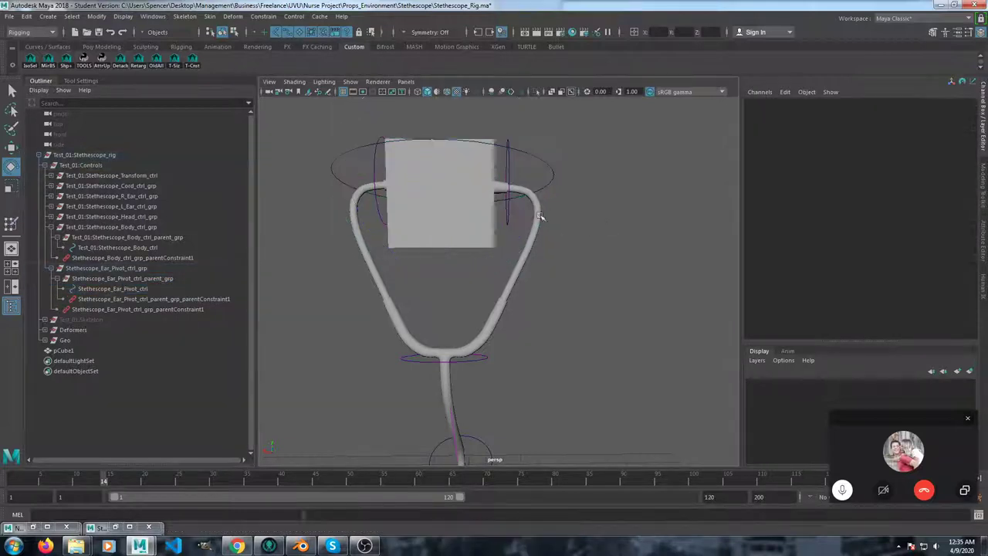
{"action": "left_click", "coordinate": [474, 166]}
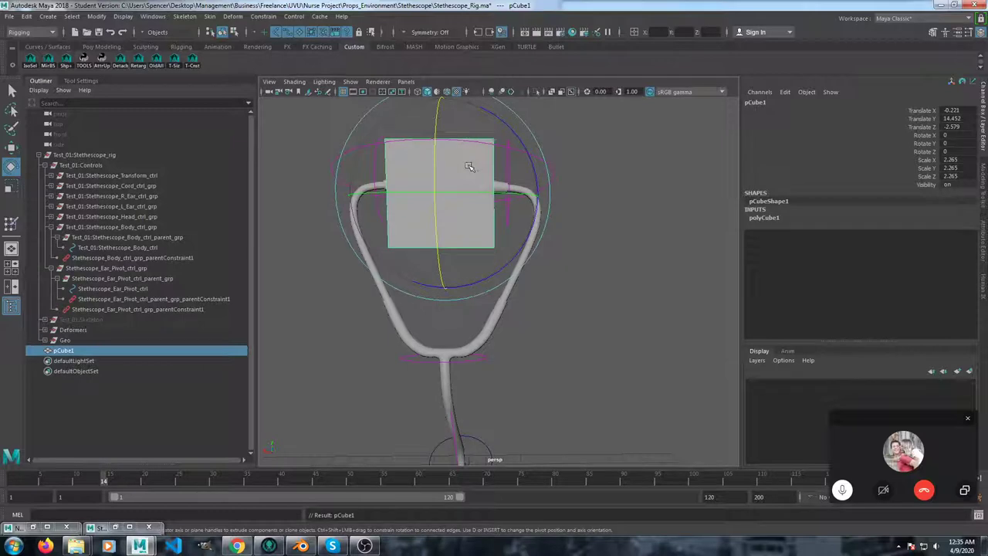
{"action": "left_click", "coordinate": [592, 159]}
Step: Key the ear pivot parent group's P Cube 1W0 constraint weight and all its transform channels at frame 14
{"action": "left_click", "coordinate": [551, 165]}
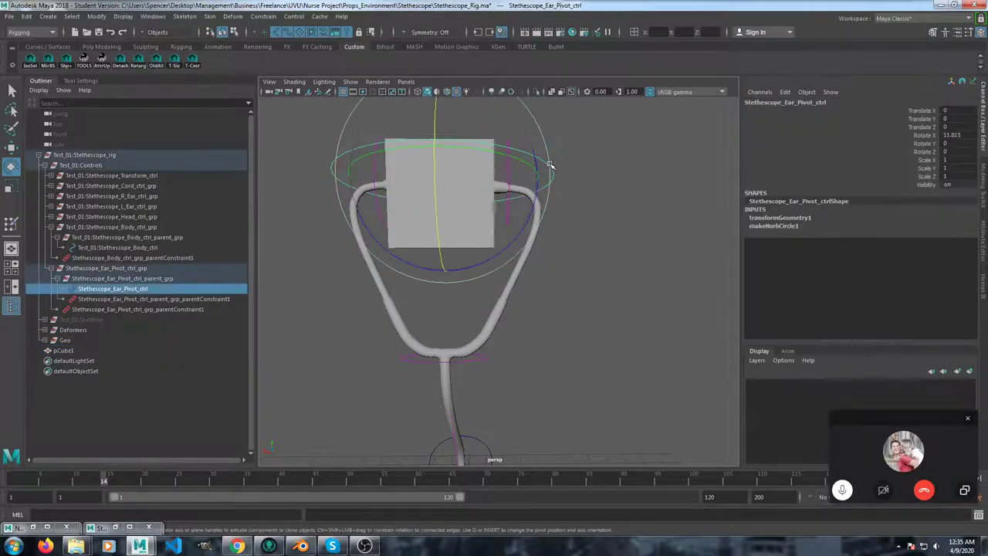
{"action": "key", "text": "Up"}
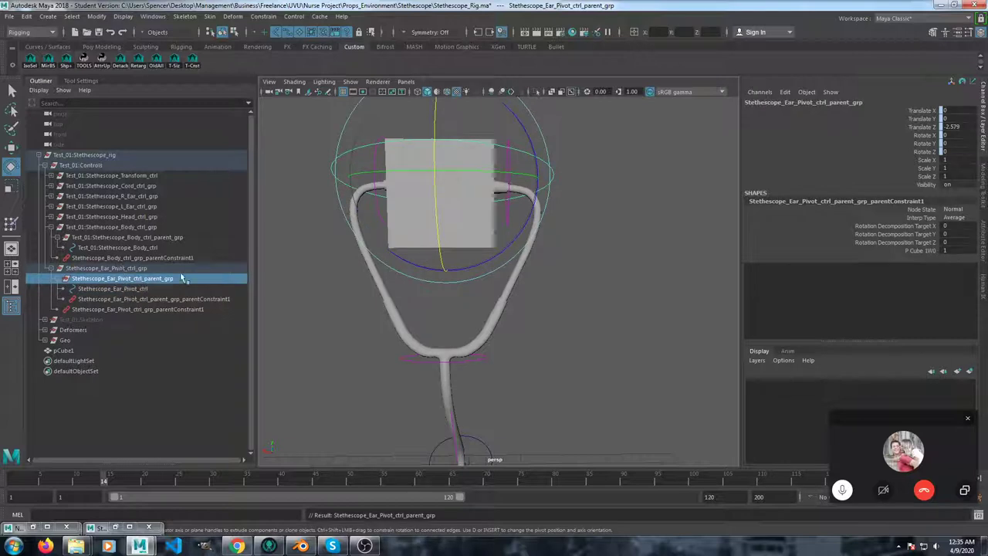
{"action": "left_click", "coordinate": [927, 251]}
{"action": "right_click", "coordinate": [926, 251]}
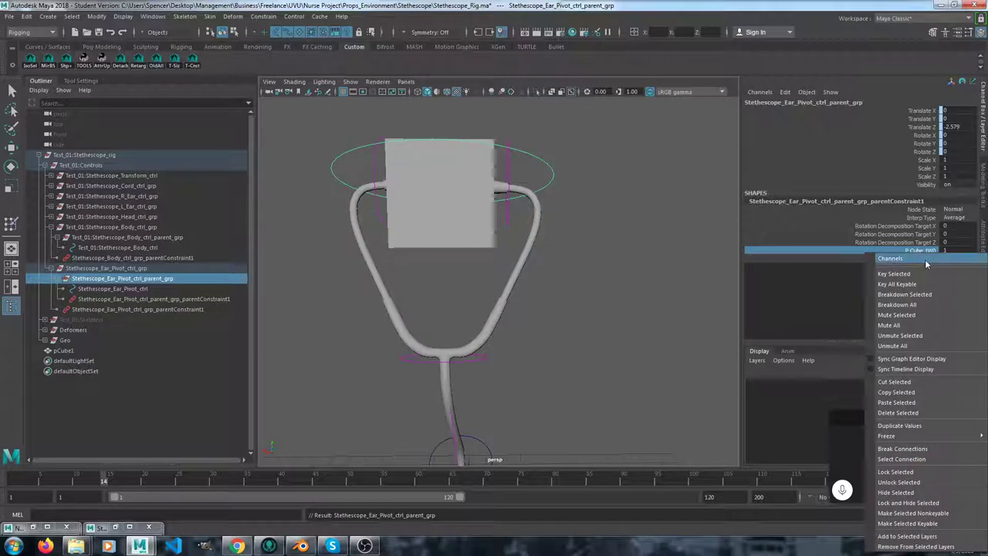
{"action": "left_click", "coordinate": [895, 275]}
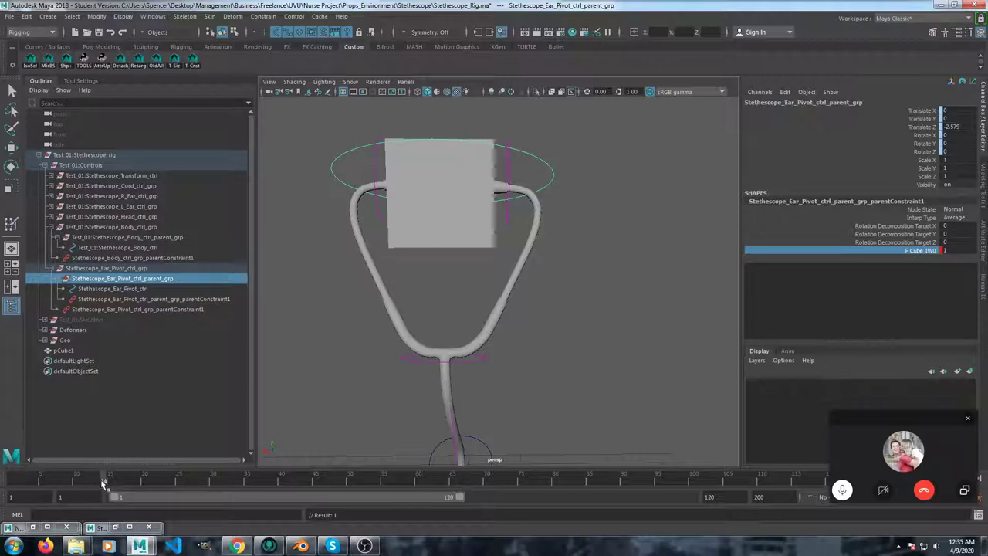
{"action": "key", "text": "s"}
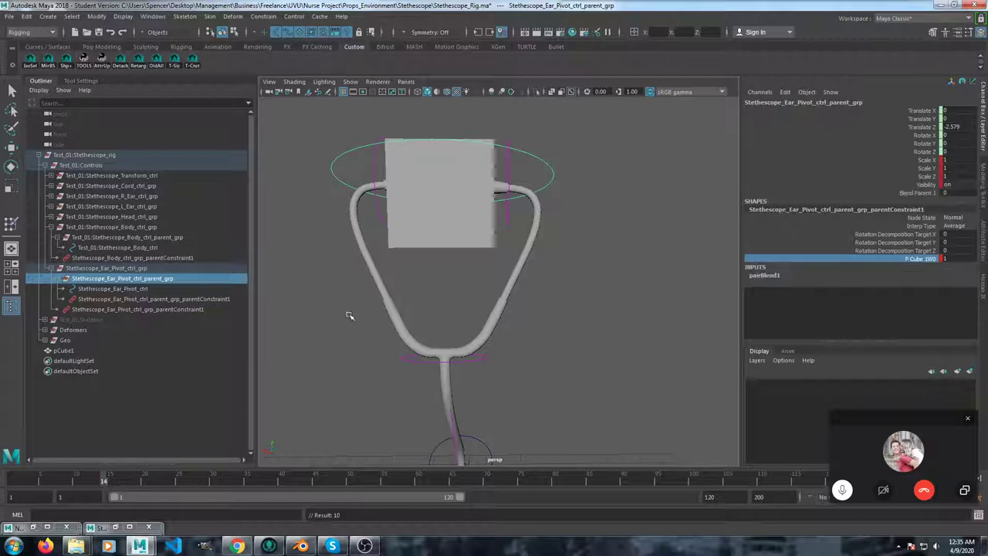
Step: Set the ear pivot parent group's Blend Parent 1 to 1 and key it at frame 14
{"action": "left_click", "coordinate": [926, 194]}
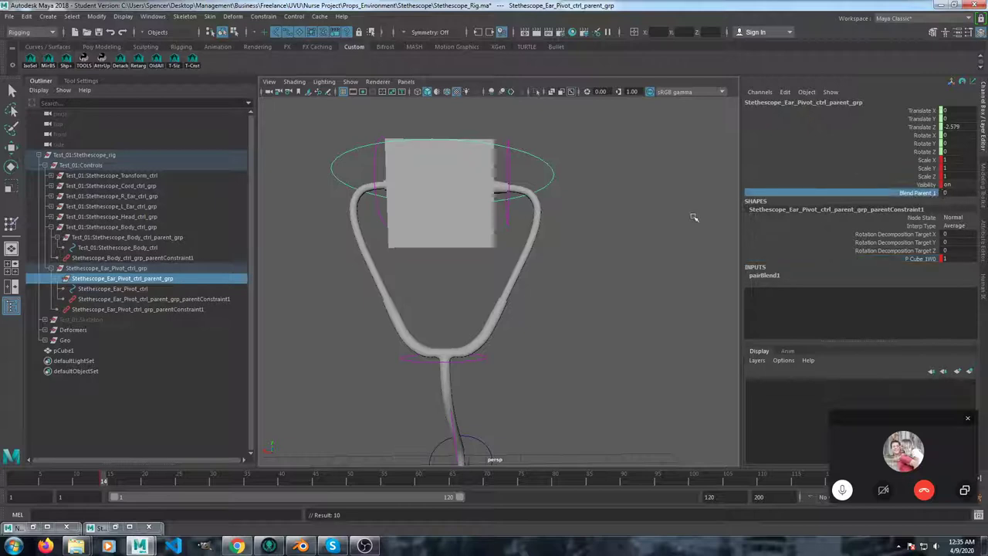
{"action": "right_click", "coordinate": [918, 199]}
{"action": "left_click", "coordinate": [926, 216]}
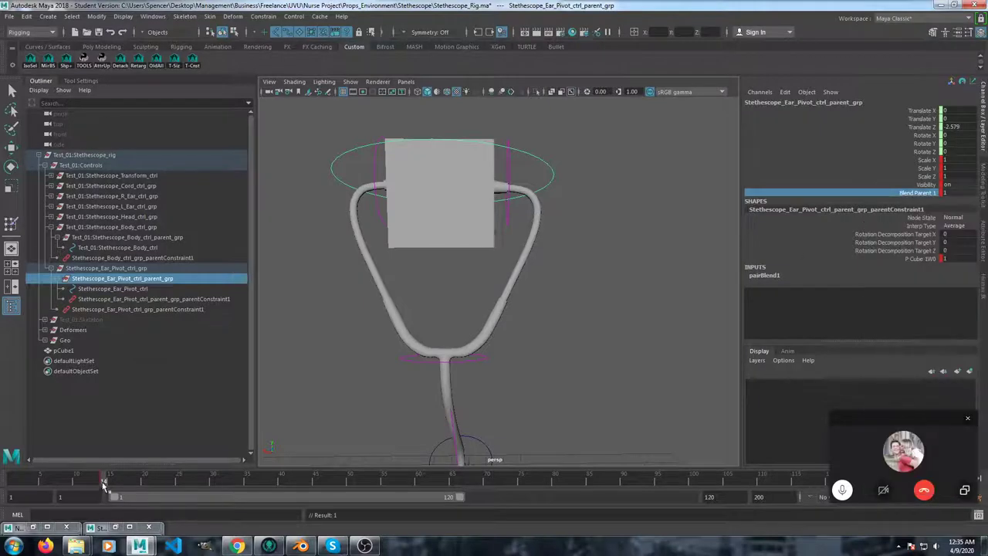
Step: Set the ear pivot parent group's Blend Parent 1 to 0 and key it at frame 13
{"action": "left_click_drag", "start_coordinate": [104, 482], "coordinate": [62, 484]}
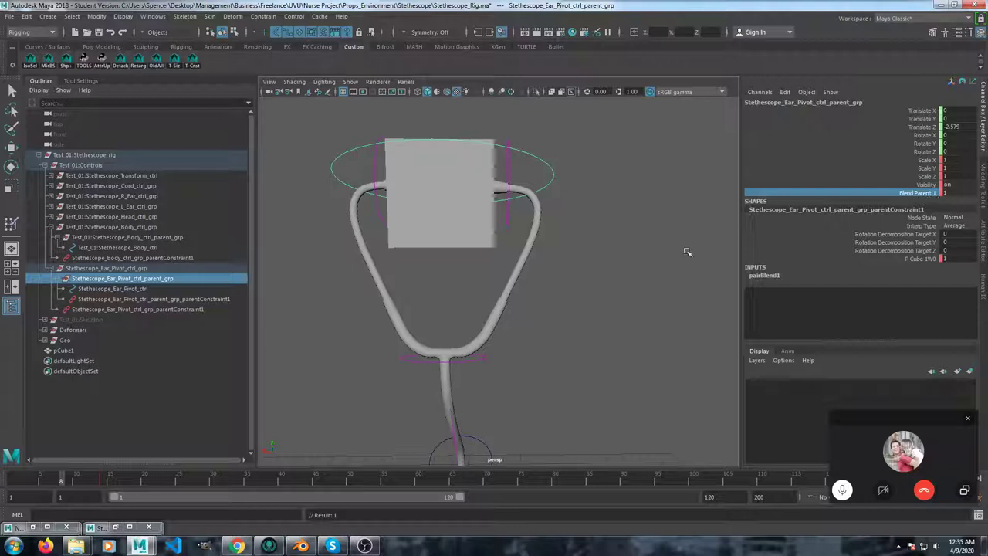
{"action": "left_click_drag", "start_coordinate": [67, 480], "coordinate": [98, 487]}
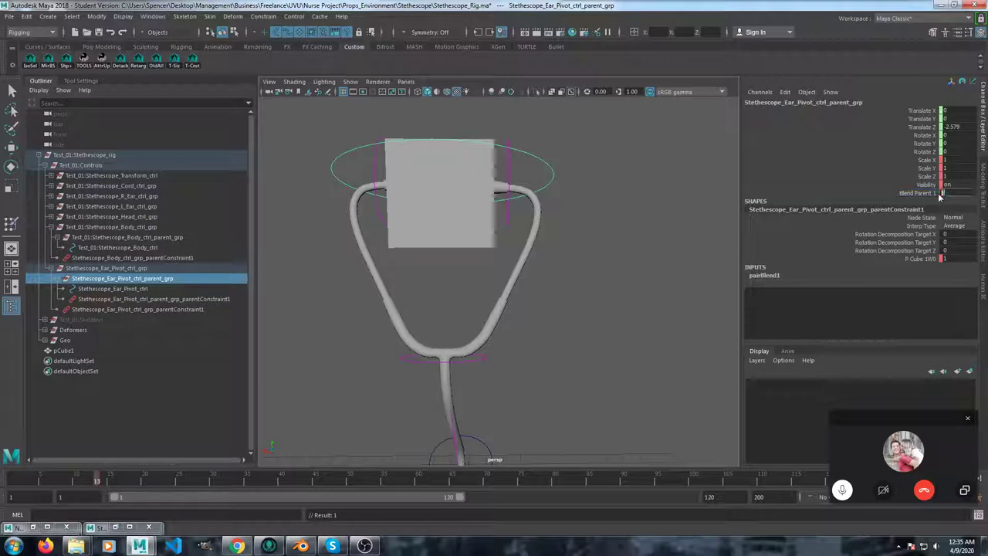
{"action": "middle_click_drag", "start_coordinate": [604, 207], "coordinate": [552, 208]}
{"action": "key", "text": "s"}
Step: Key the cube's current transform at frame 9
{"action": "left_click_drag", "start_coordinate": [97, 482], "coordinate": [68, 484]}
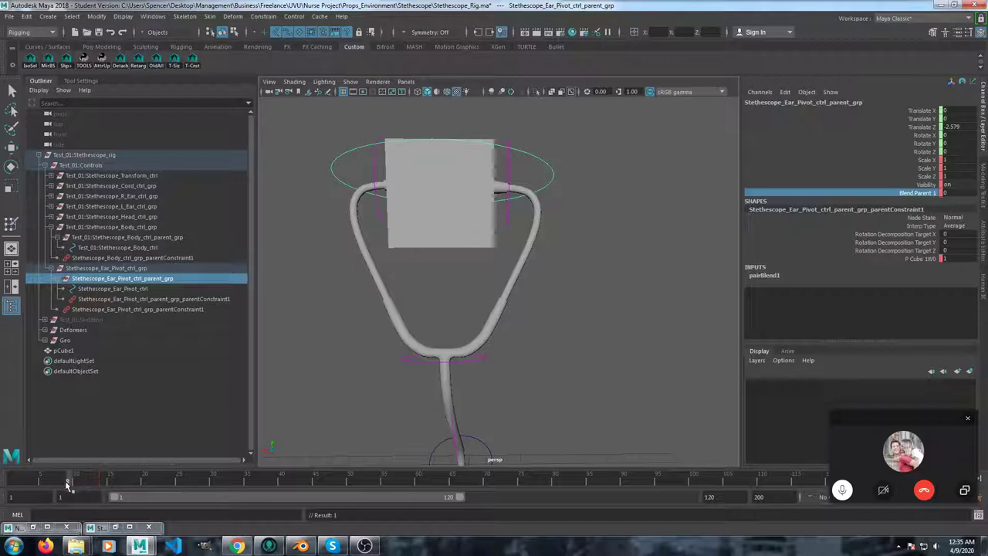
{"action": "left_click", "coordinate": [408, 213]}
{"action": "left_click_drag", "start_coordinate": [435, 224], "coordinate": [587, 210], "text": "alt"}
{"action": "key", "text": "w"}
{"action": "key", "text": "s"}
Step: Try animating the cube backward, moving it to Z about -1.685 at frame 14 and about -4.768 at frame 21
{"action": "left_click_drag", "start_coordinate": [70, 483], "coordinate": [104, 482]}
{"action": "key", "text": "w"}
{"action": "left_click_drag", "start_coordinate": [606, 207], "coordinate": [528, 209]}
{"action": "left_click_drag", "start_coordinate": [103, 482], "coordinate": [151, 478]}
{"action": "key", "text": "w"}
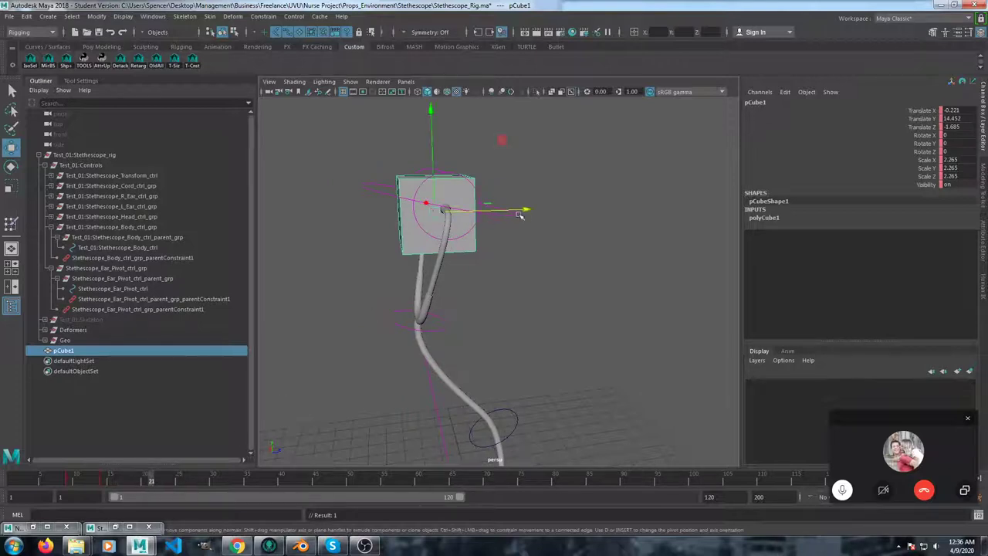
{"action": "left_click_drag", "start_coordinate": [524, 214], "coordinate": [439, 236]}
{"action": "left_click_drag", "start_coordinate": [357, 244], "coordinate": [380, 332], "text": "alt"}
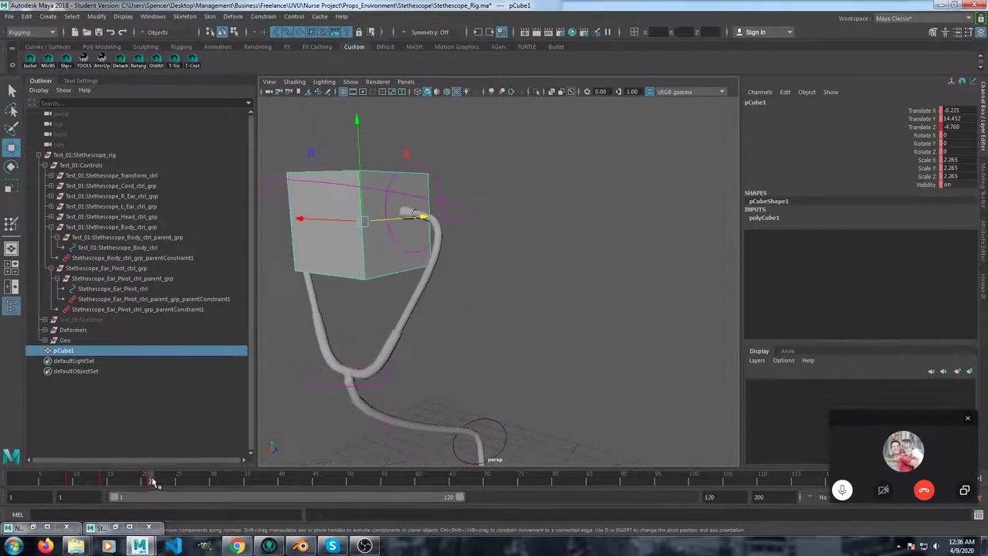
Step: Check the cube's motion around frame 15, and undo its keys and moves back to the stethoscope's ear position
{"action": "left_click_drag", "start_coordinate": [152, 481], "coordinate": [109, 478]}
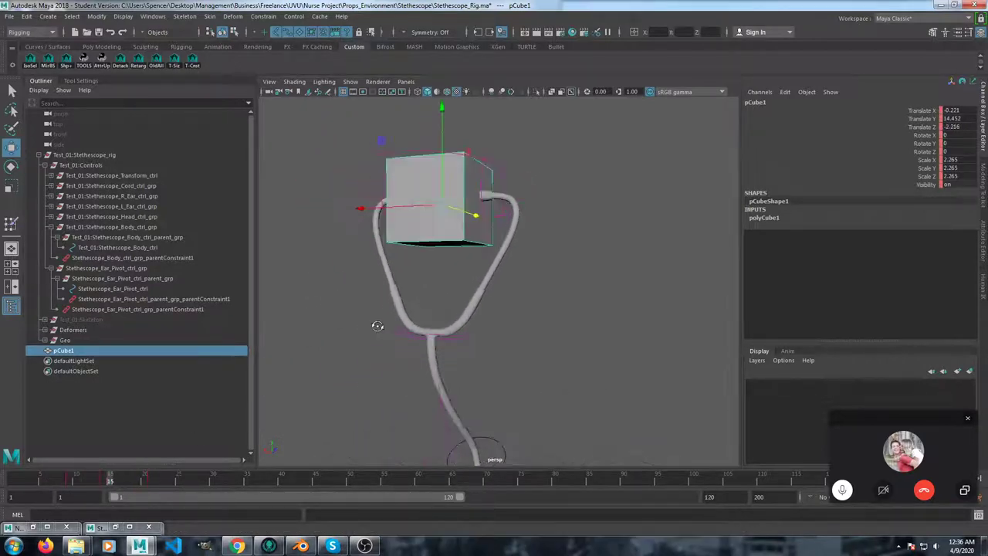
{"action": "left_click_drag", "start_coordinate": [378, 326], "coordinate": [438, 331], "text": "alt"}
{"action": "key", "text": "ctrl+z"}
{"action": "key", "text": "ctrl+z"}
{"action": "key", "text": "ctrl+z"}
{"action": "key", "text": "ctrl+z"}
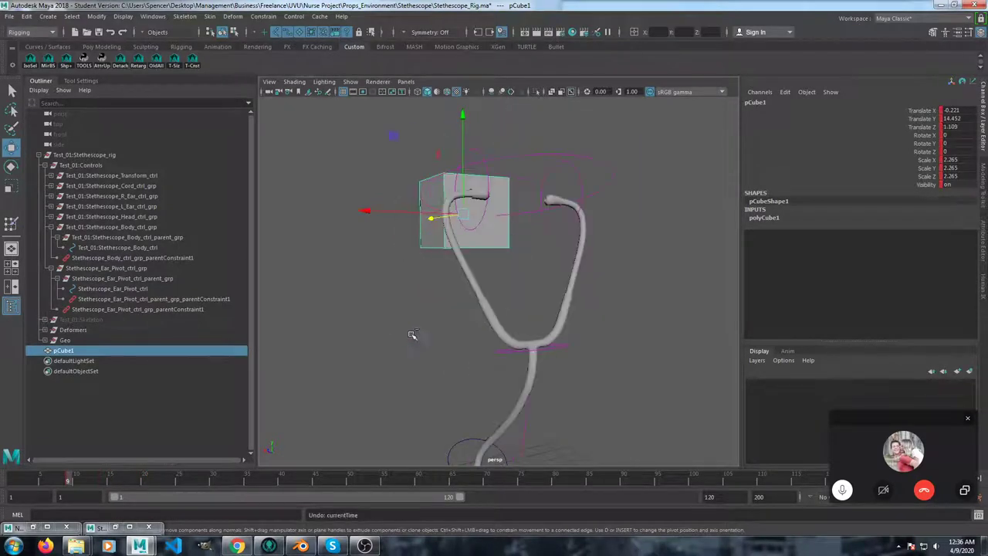
{"action": "key", "text": "s"}
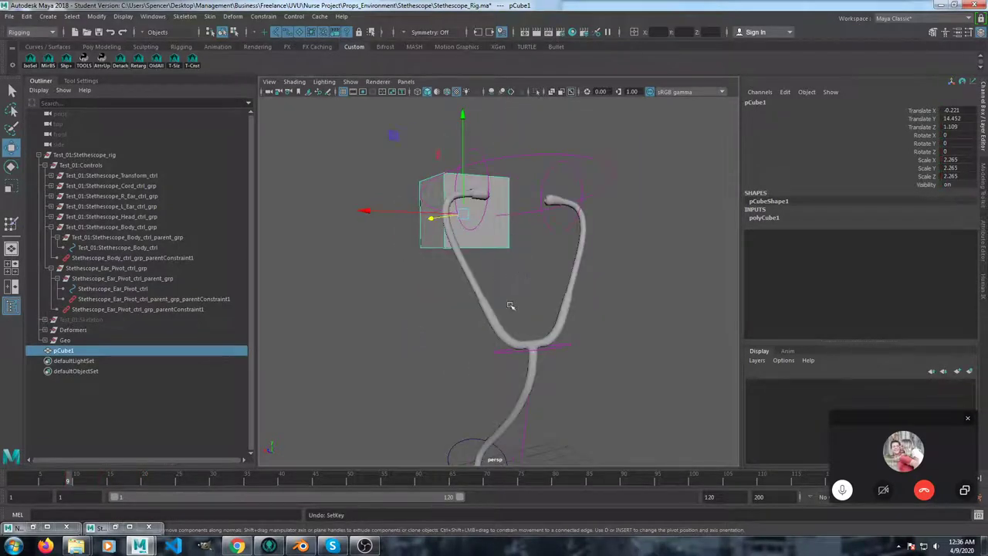
{"action": "left_click_drag", "start_coordinate": [491, 316], "coordinate": [414, 320], "text": "alt"}
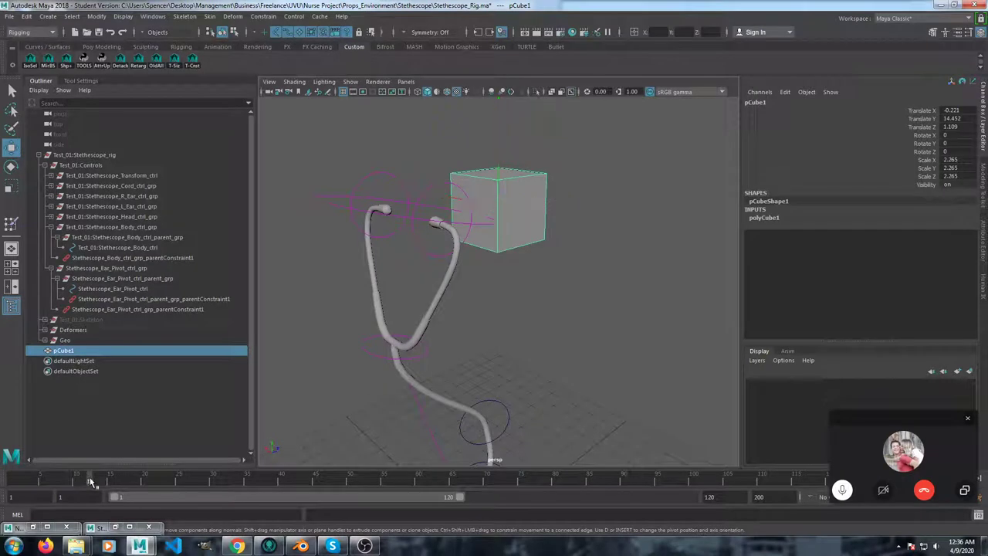
{"action": "left_click", "coordinate": [104, 482]}
{"action": "left_click_drag", "start_coordinate": [102, 480], "coordinate": [95, 480]}
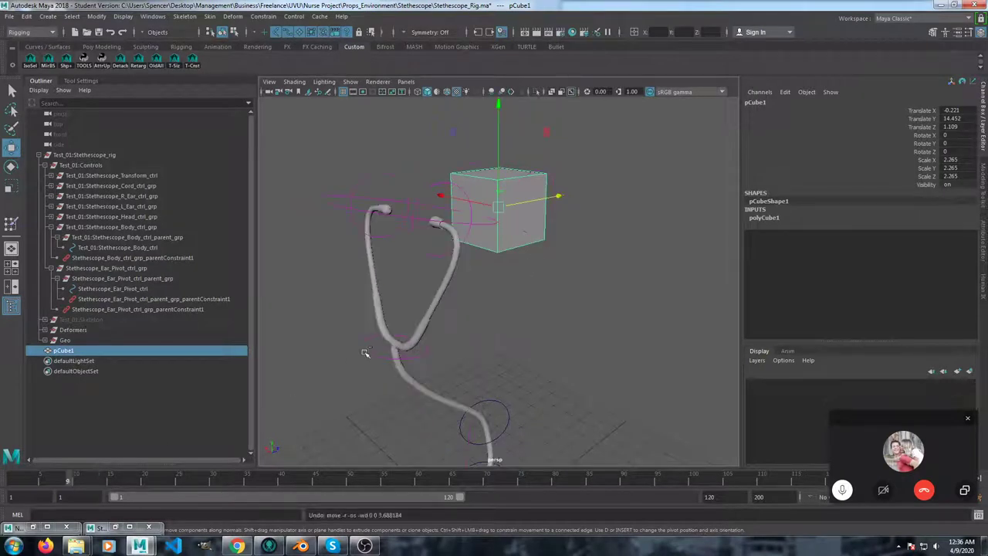
{"action": "key", "text": "ctrl+z"}
{"action": "key", "text": "ctrl+z"}
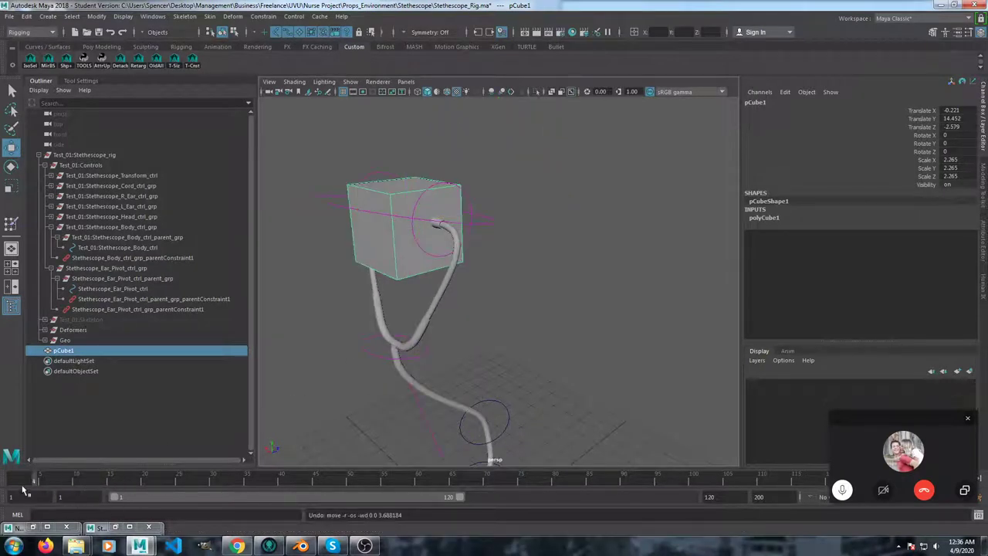
Step: Check the ear pivot parent group's blend keys at frames 13 and 14, and key the cube's transform at frame 14
{"action": "left_click", "coordinate": [104, 482]}
{"action": "left_click", "coordinate": [492, 228]}
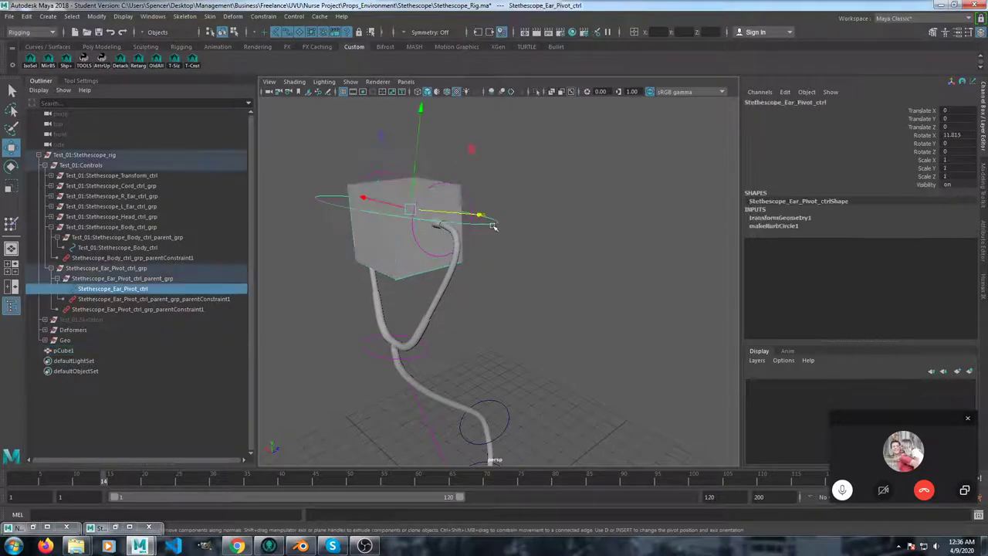
{"action": "key", "text": "Up"}
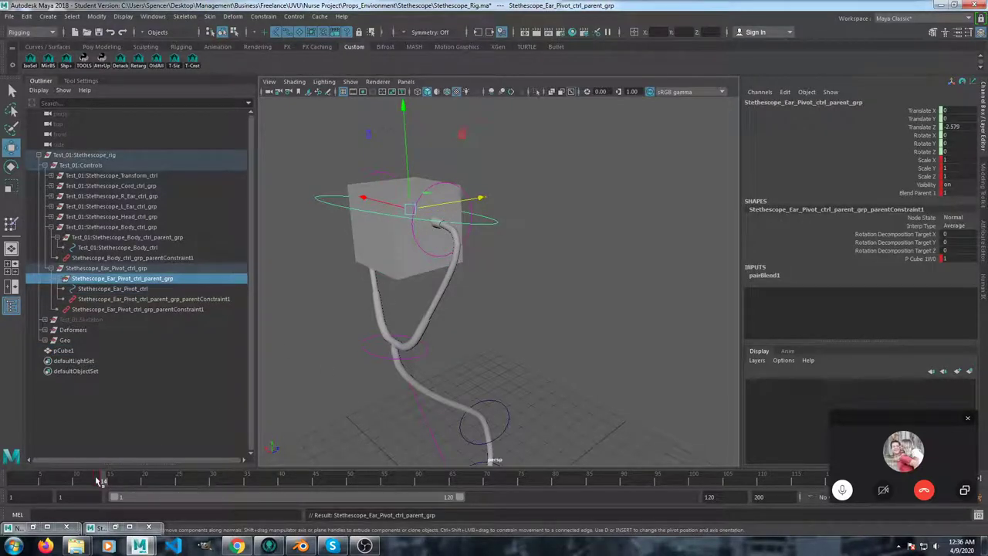
{"action": "left_click", "coordinate": [98, 483]}
{"action": "left_click_drag", "start_coordinate": [99, 485], "coordinate": [103, 482]}
{"action": "left_click", "coordinate": [397, 268]}
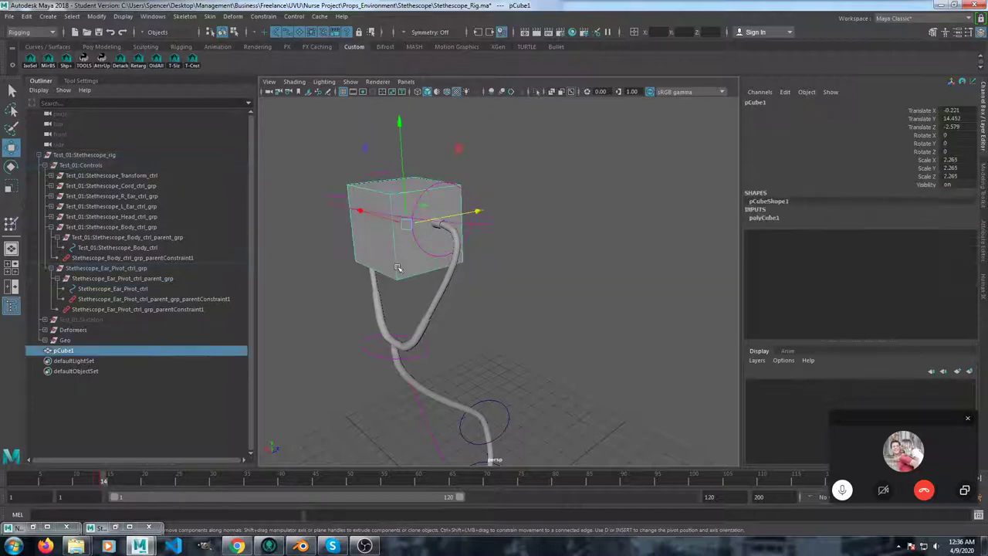
{"action": "key", "text": "s"}
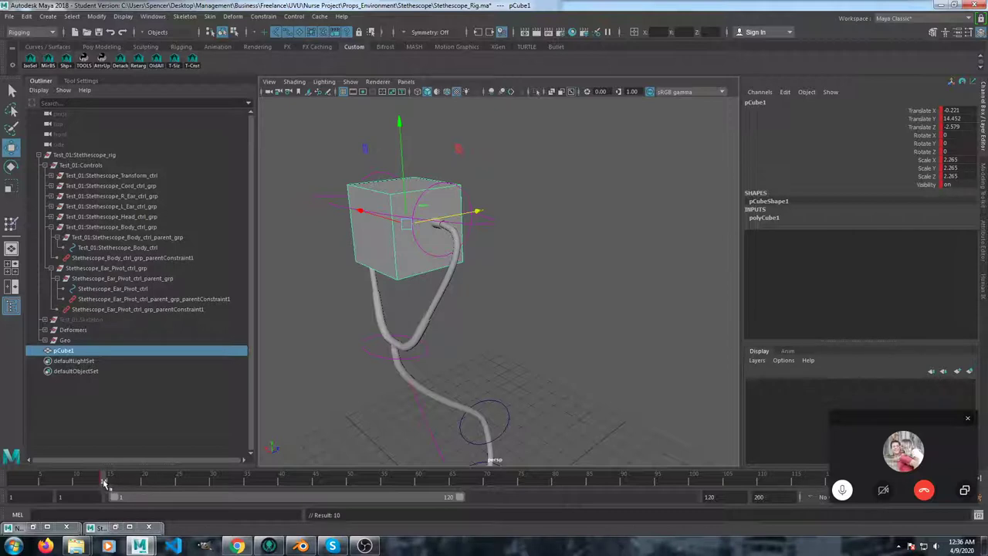
Step: Move the cube to Translate Z about 2.285 at frame 8 and about -6.281 at frame 21
{"action": "left_click_drag", "start_coordinate": [103, 482], "coordinate": [60, 481]}
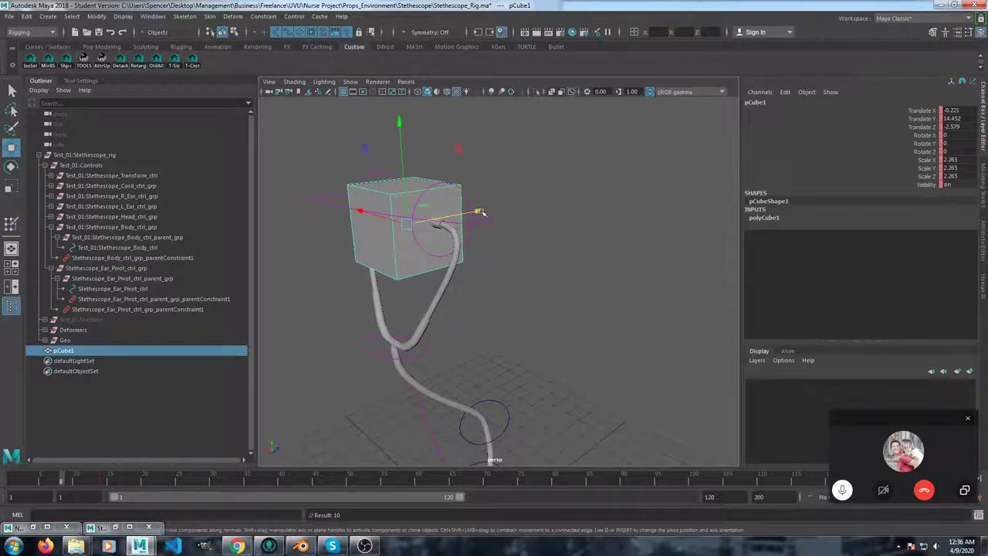
{"action": "middle_click_drag", "start_coordinate": [403, 268], "coordinate": [519, 259]}
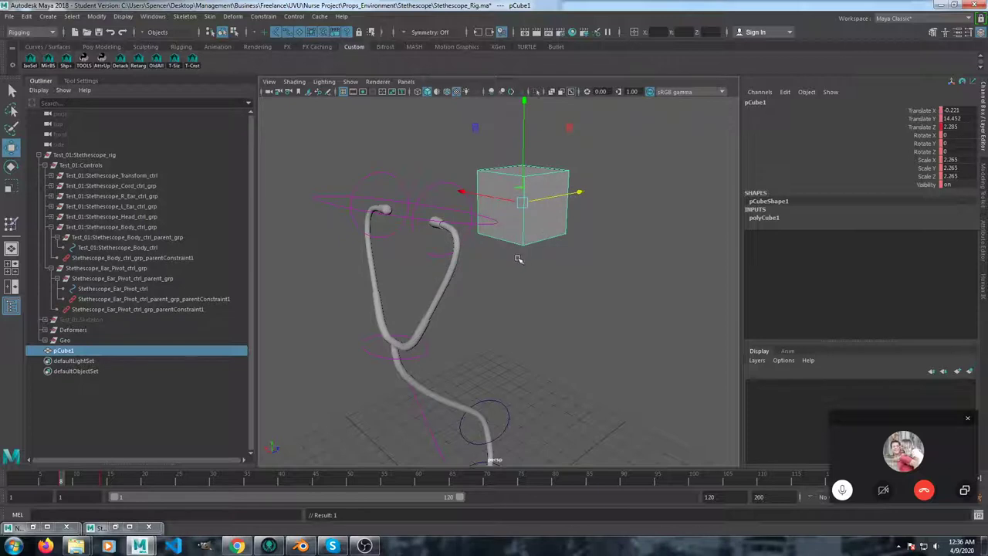
{"action": "left_click", "coordinate": [153, 487]}
{"action": "middle_click_drag", "start_coordinate": [484, 217], "coordinate": [388, 242]}
{"action": "scroll", "coordinate": [414, 258], "scroll_direction": "down", "scroll_amount": 4}
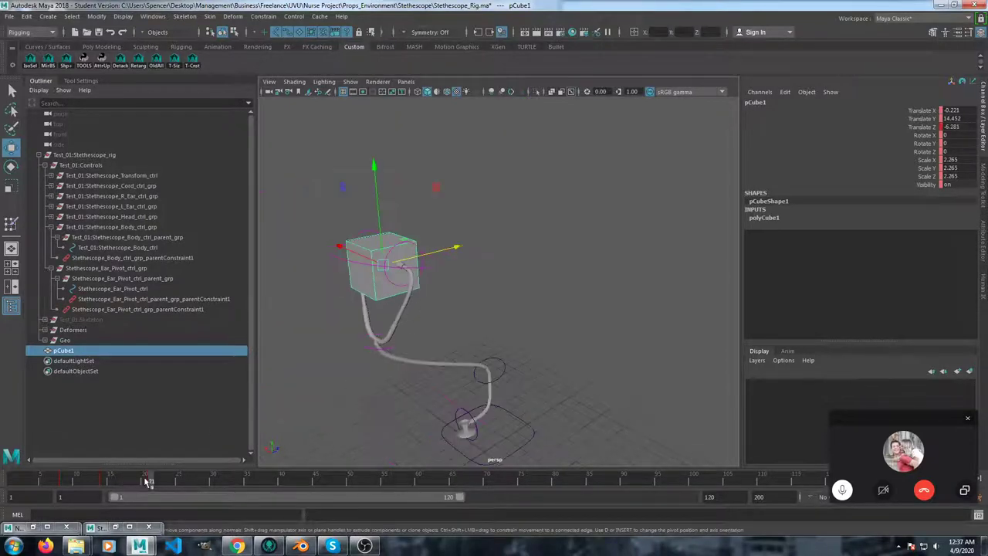
Step: Scrub the animation between frames 8 and 21 and examine from several angles how the stethoscope follows the cube
{"action": "left_click_drag", "start_coordinate": [149, 483], "coordinate": [105, 482]}
{"action": "left_click_drag", "start_coordinate": [409, 310], "coordinate": [362, 217], "text": "alt"}
{"action": "right_click_drag", "start_coordinate": [362, 217], "coordinate": [441, 283], "text": "alt"}
{"action": "middle_click_drag", "start_coordinate": [441, 283], "coordinate": [470, 339], "text": "alt"}
{"action": "left_click_drag", "start_coordinate": [322, 331], "coordinate": [394, 283], "text": "alt"}
{"action": "mouse_move", "coordinate": [97, 488]}
{"action": "left_mouse_down"}
{"action": "mouse_move", "coordinate": [43, 485]}
{"action": "mouse_move", "coordinate": [126, 481]}
{"action": "mouse_move", "coordinate": [116, 491]}
{"action": "left_mouse_up"}
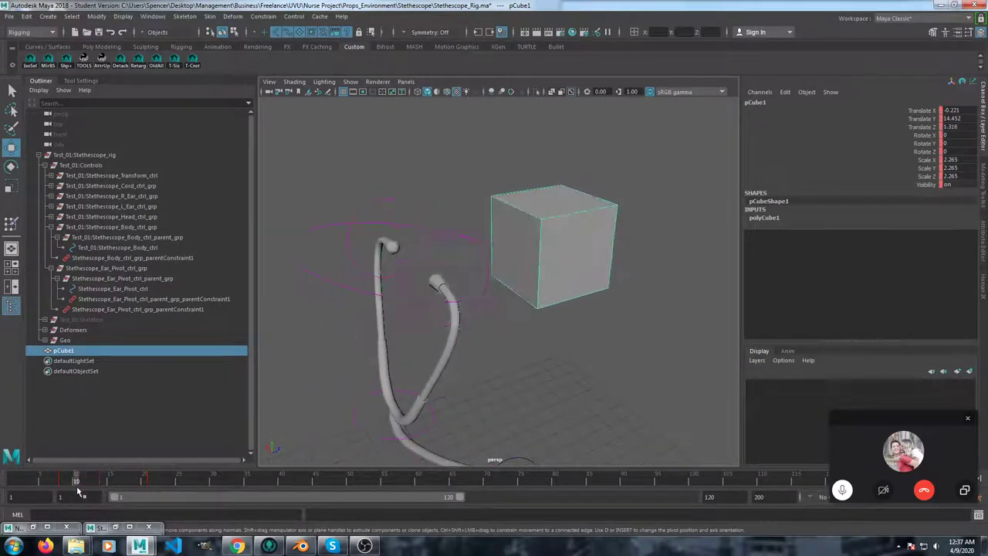
{"action": "left_click_drag", "start_coordinate": [75, 492], "coordinate": [96, 494]}
{"action": "left_click_drag", "start_coordinate": [376, 368], "coordinate": [419, 358], "text": "alt"}
{"action": "right_click_drag", "start_coordinate": [419, 358], "coordinate": [331, 371], "text": "alt"}
{"action": "middle_click_drag", "start_coordinate": [415, 389], "coordinate": [400, 326], "text": "alt"}
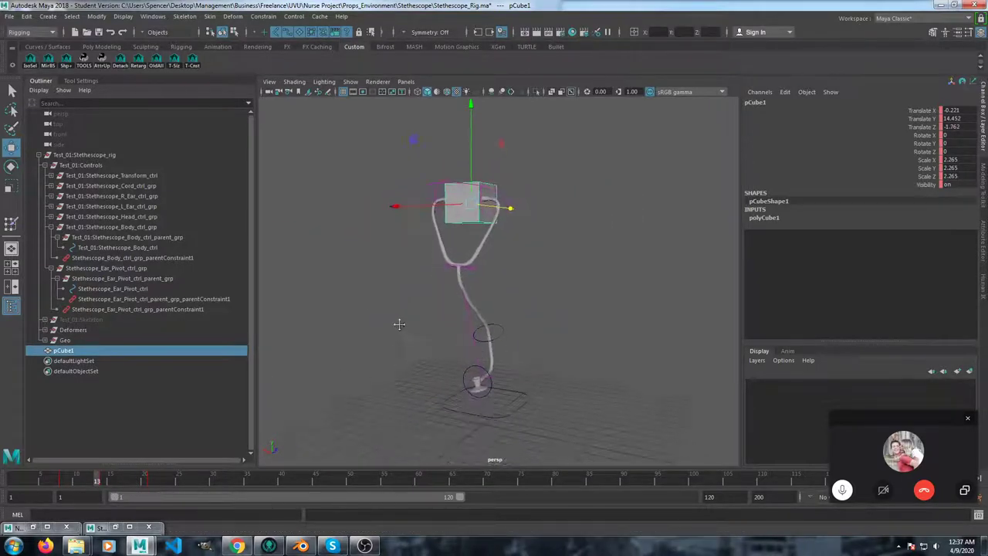
{"action": "left_click_drag", "start_coordinate": [439, 288], "coordinate": [495, 283], "text": "alt"}
{"action": "right_click_drag", "start_coordinate": [432, 263], "coordinate": [486, 248], "text": "alt"}
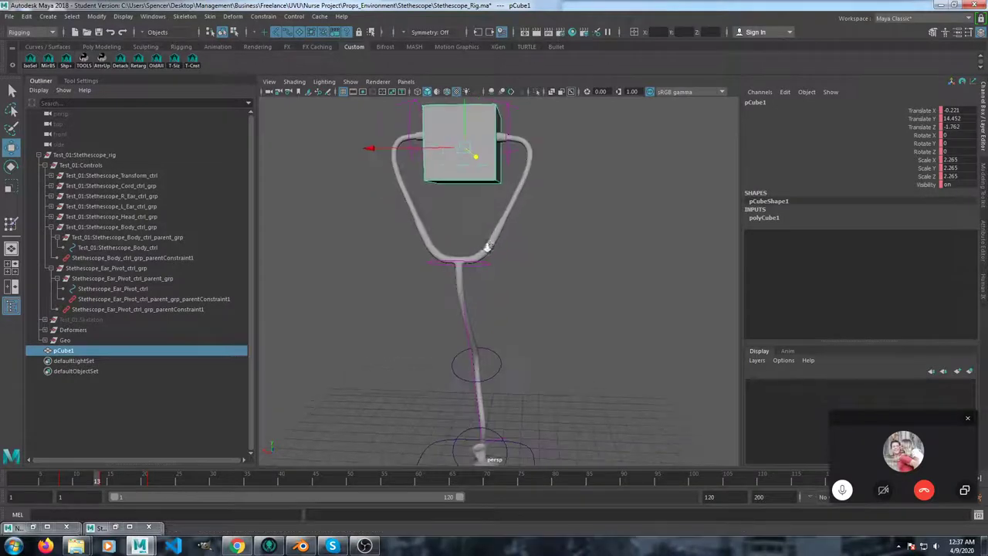
{"action": "middle_click_drag", "start_coordinate": [484, 176], "coordinate": [472, 290], "text": "alt"}
{"action": "left_click_drag", "start_coordinate": [494, 230], "coordinate": [459, 396], "text": "alt"}
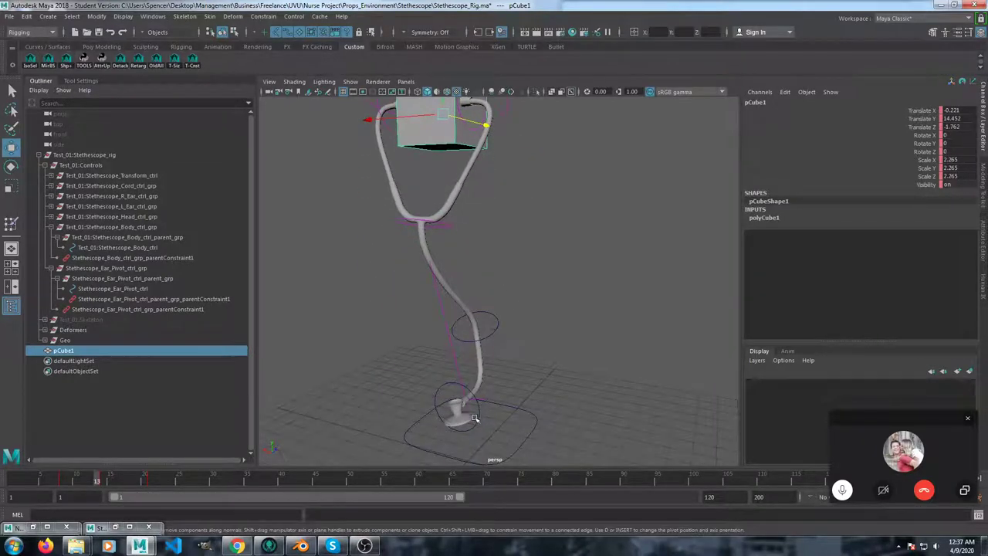
Step: Try moving the stethoscope's body control at frame 13 and undo the move
{"action": "left_click", "coordinate": [447, 225]}
{"action": "middle_click_drag", "start_coordinate": [481, 215], "coordinate": [464, 291], "text": "alt"}
{"action": "left_click_drag", "start_coordinate": [404, 300], "coordinate": [459, 311]}
{"action": "key", "text": "ctrl+z"}
{"action": "key", "text": "ctrl+z"}
{"action": "key", "text": "ctrl+z"}
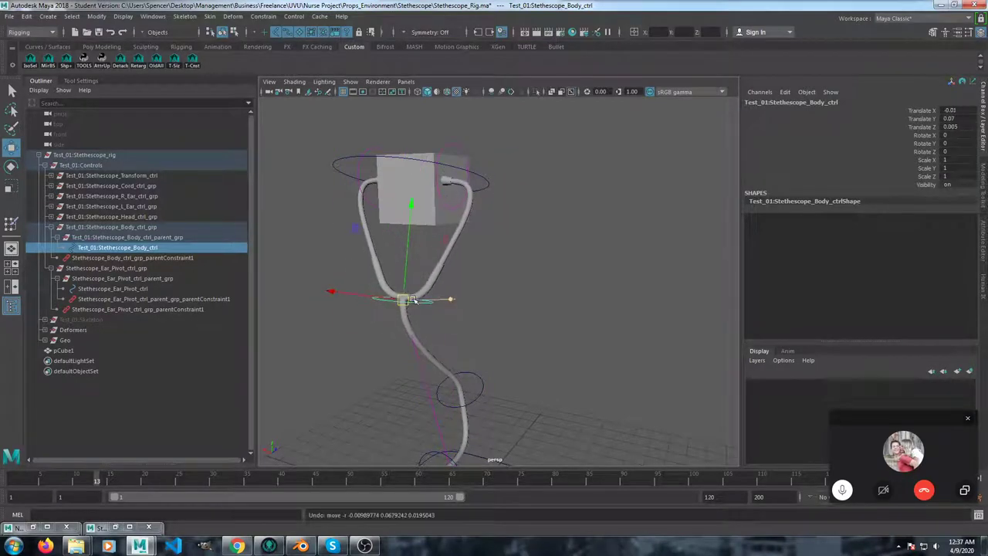
{"action": "left_click_drag", "start_coordinate": [473, 298], "coordinate": [477, 287], "text": "alt"}
{"action": "left_click_drag", "start_coordinate": [430, 260], "coordinate": [490, 268], "text": "alt"}
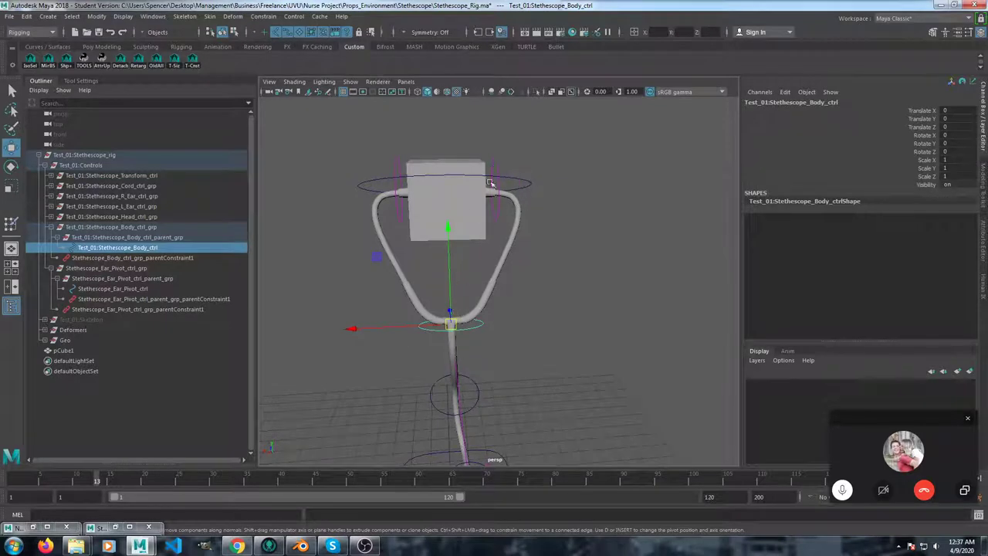
Step: Move the body control to about 0.037, 0.287, 0.032 and the ear pivot control to about -0.248, 0.445, 0.108
{"action": "left_click_drag", "start_coordinate": [448, 323], "coordinate": [431, 309]}
{"action": "left_click_drag", "start_coordinate": [411, 348], "coordinate": [448, 315]}
{"action": "left_click", "coordinate": [529, 185]}
{"action": "left_click_drag", "start_coordinate": [448, 190], "coordinate": [439, 166]}
Step: Try rotating the stethoscope's body control and undo the rotation
{"action": "left_click", "coordinate": [474, 301]}
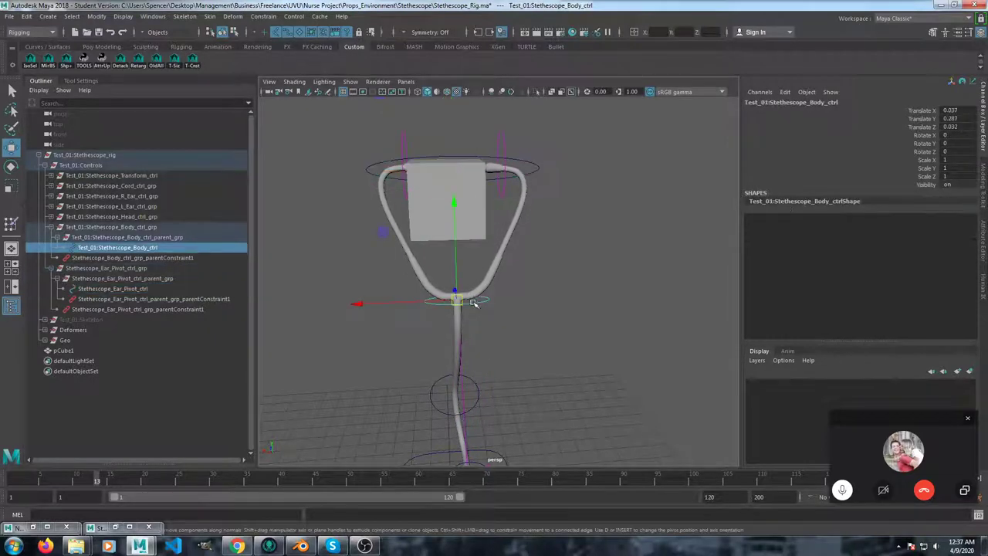
{"action": "key", "text": "e"}
{"action": "left_click_drag", "start_coordinate": [459, 263], "coordinate": [518, 232]}
{"action": "key", "text": "ctrl+z"}
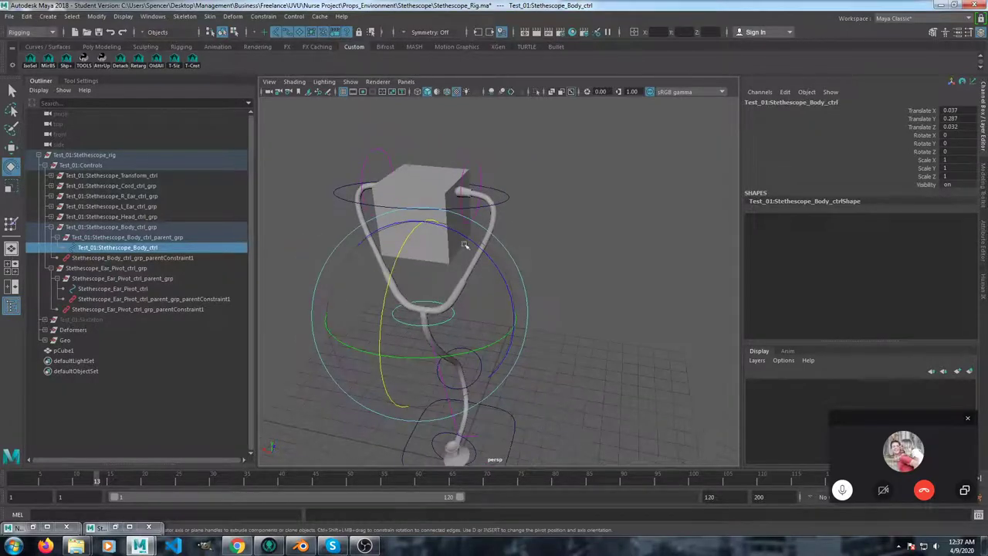
Step: Hide the body control group and rotate the ear pivot control to about X -0.005, Y 6.07, Z 4.199
{"action": "left_click", "coordinate": [88, 227]}
{"action": "key", "text": "h"}
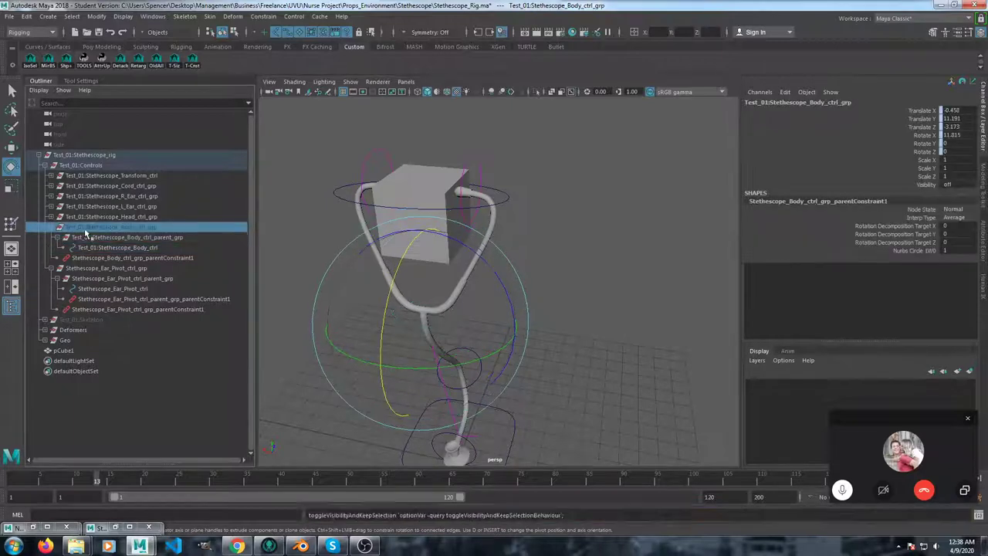
{"action": "left_click_drag", "start_coordinate": [416, 319], "coordinate": [500, 236], "text": "alt"}
{"action": "left_click", "coordinate": [544, 251]}
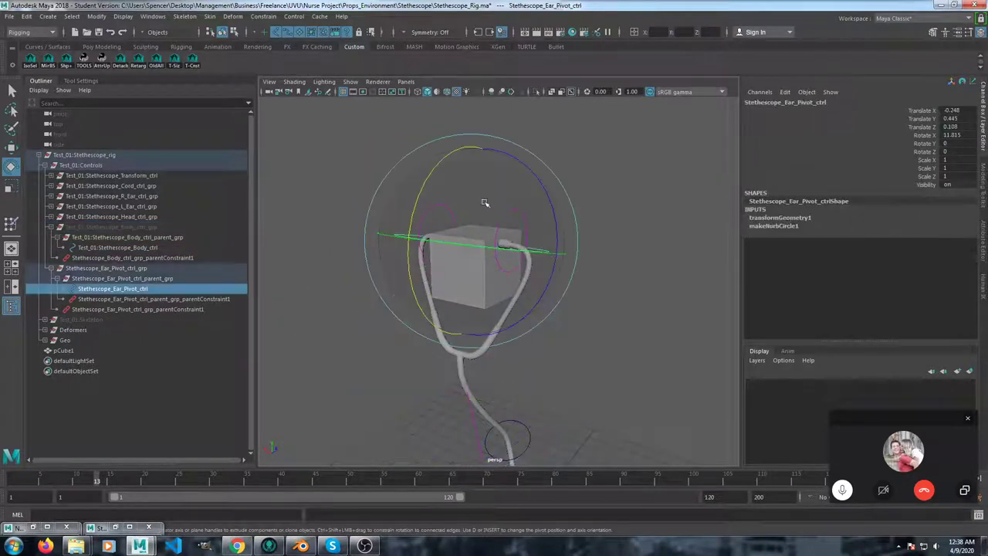
{"action": "left_click_drag", "start_coordinate": [486, 203], "coordinate": [636, 345]}
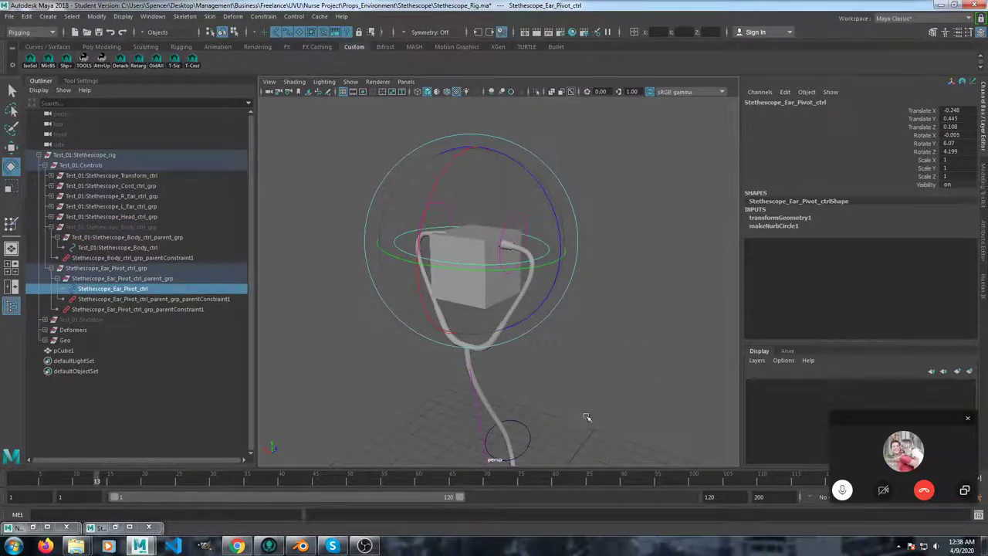
{"action": "left_click", "coordinate": [366, 546]}
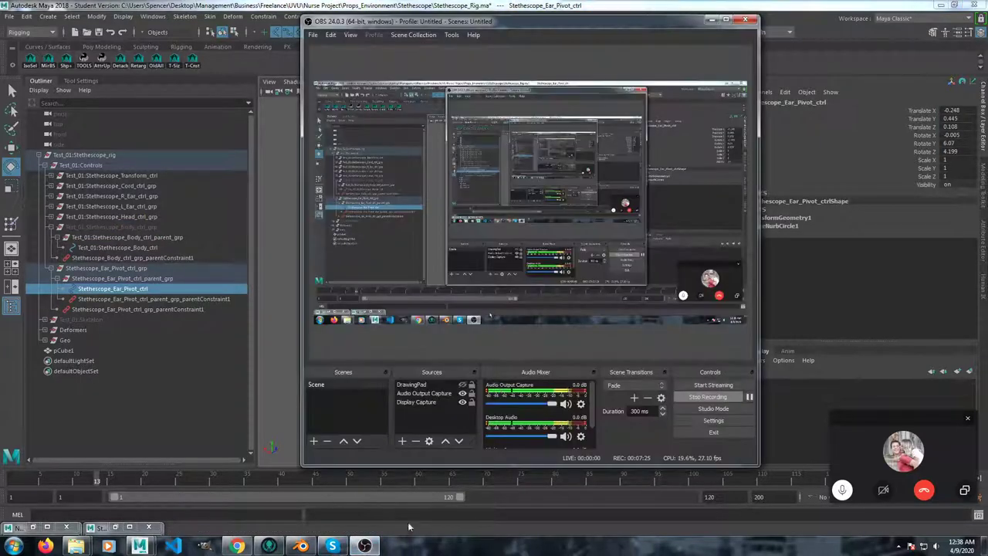